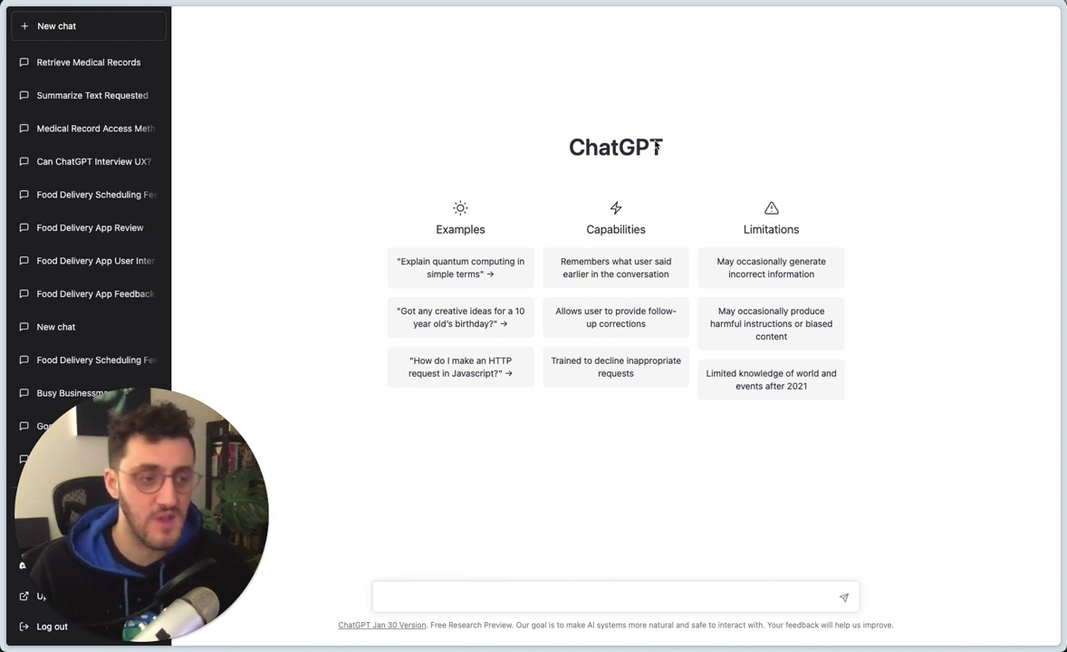
- Enter the question "What is the most convenient way for you to retrieve your medical records?" as the message text
{"action": "left_click", "coordinate": [496, 600]}
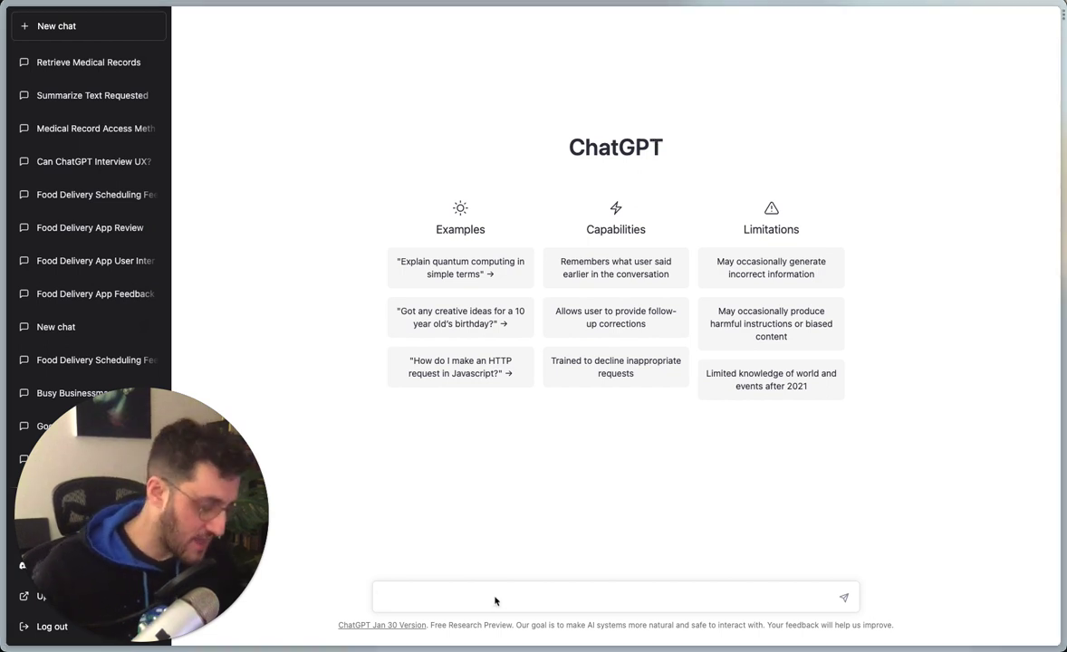
{"action": "type", "text": "What is the most convenient way for you to "}
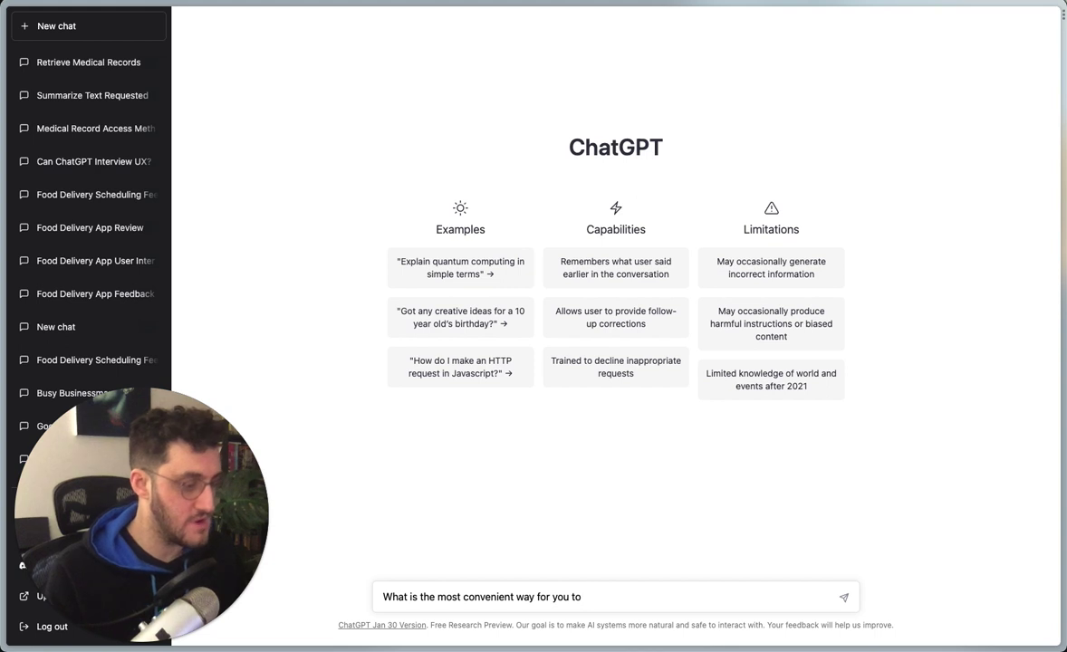
{"action": "type", "text": "retrieve yoyr"}
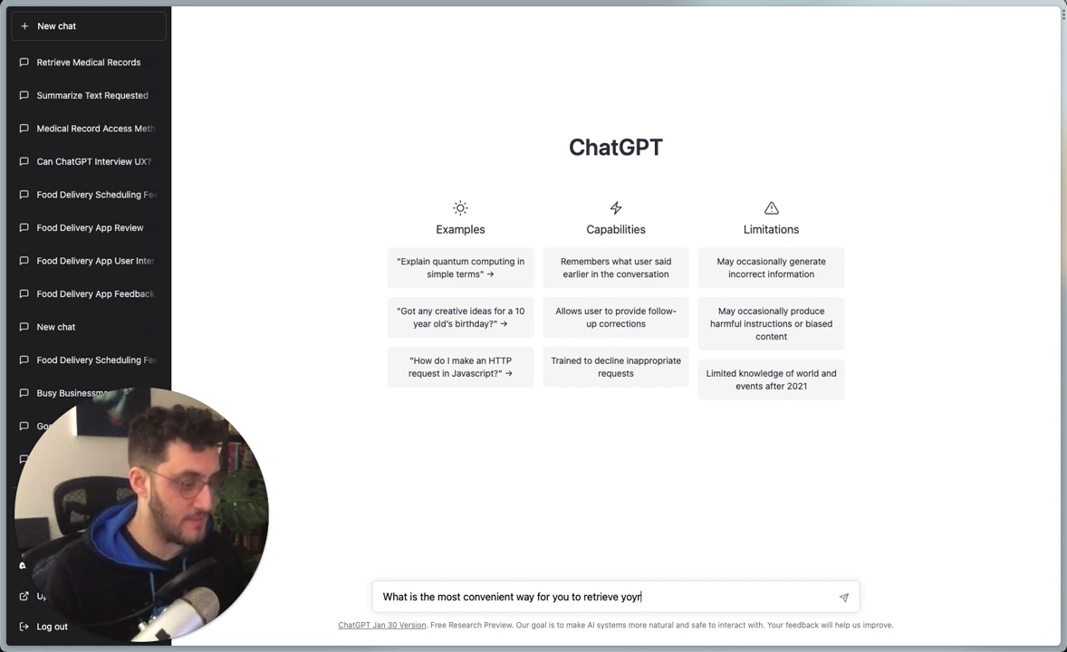
{"action": "key", "text": "BackSpace"}
{"action": "key", "text": "BackSpace"}
{"action": "type", "text": "ur medical"}
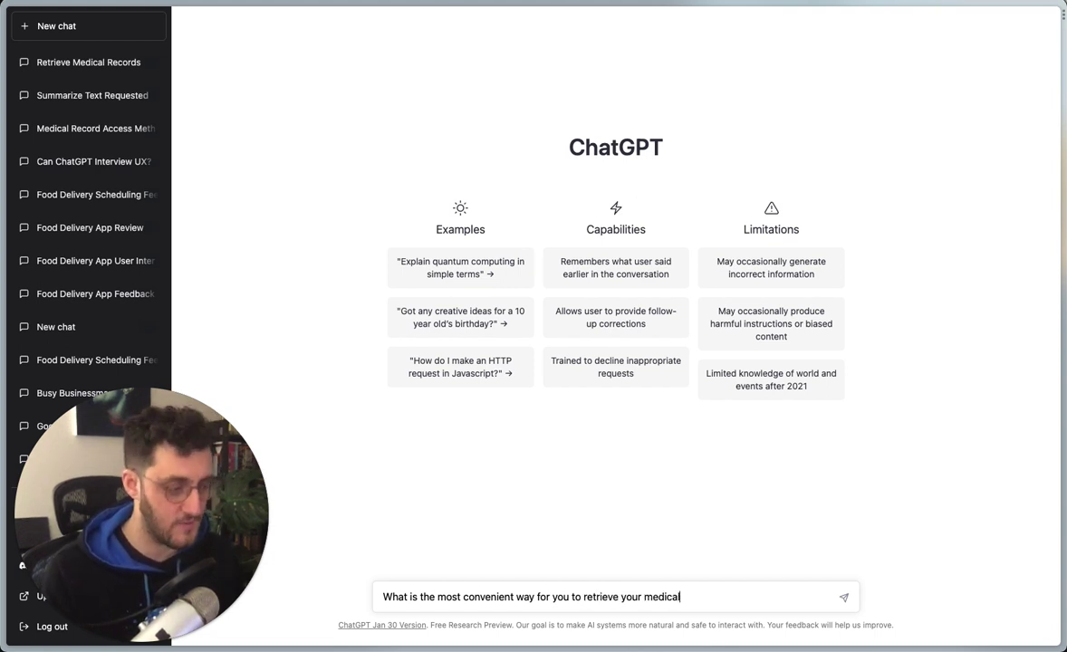
{"action": "type", "text": " re"}
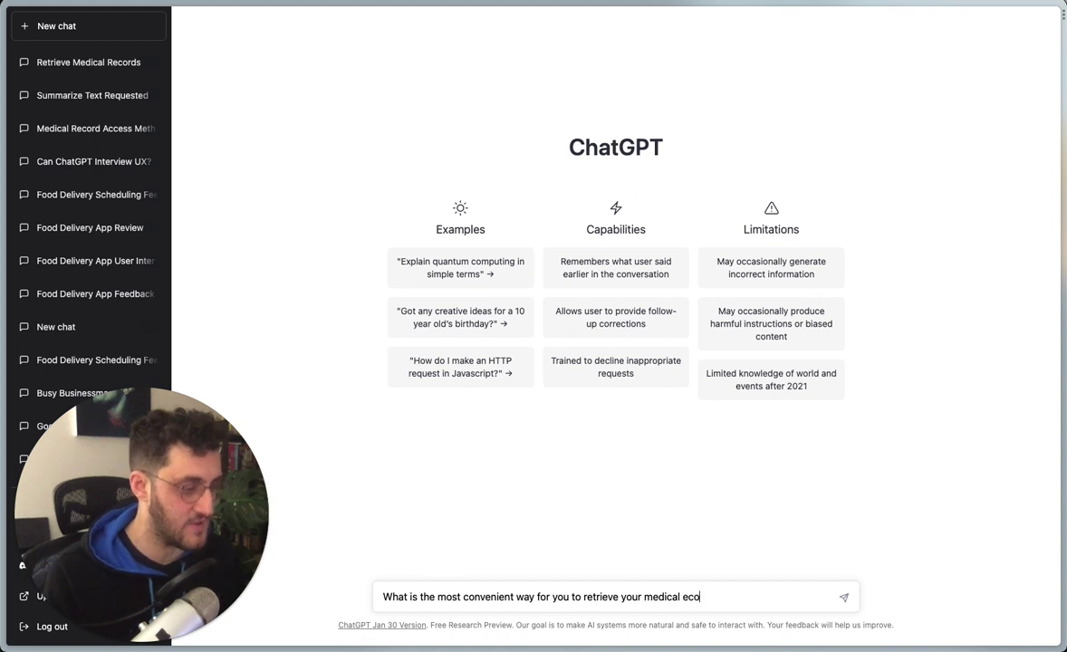
{"action": "type", "text": "cords?"}
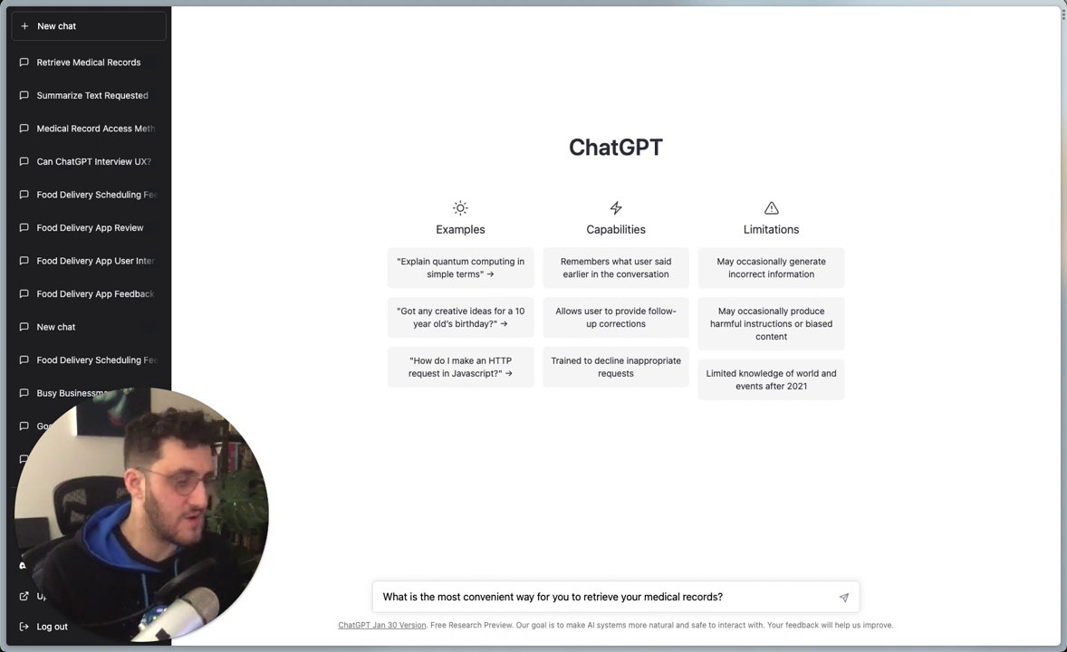
- Put the question in quotes, precede it with "How many other ways can I ask the question:", and send the prompt
{"action": "left_click", "coordinate": [383, 596]}
{"action": "type", "text": "How many othe"}
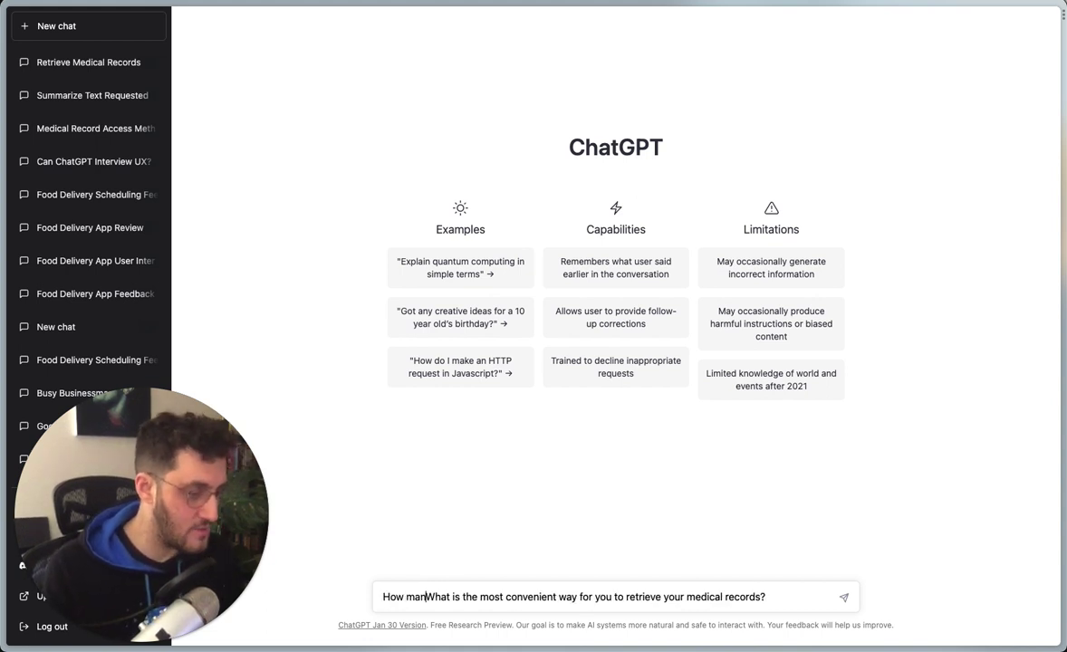
{"action": "type", "text": "r ways can "}
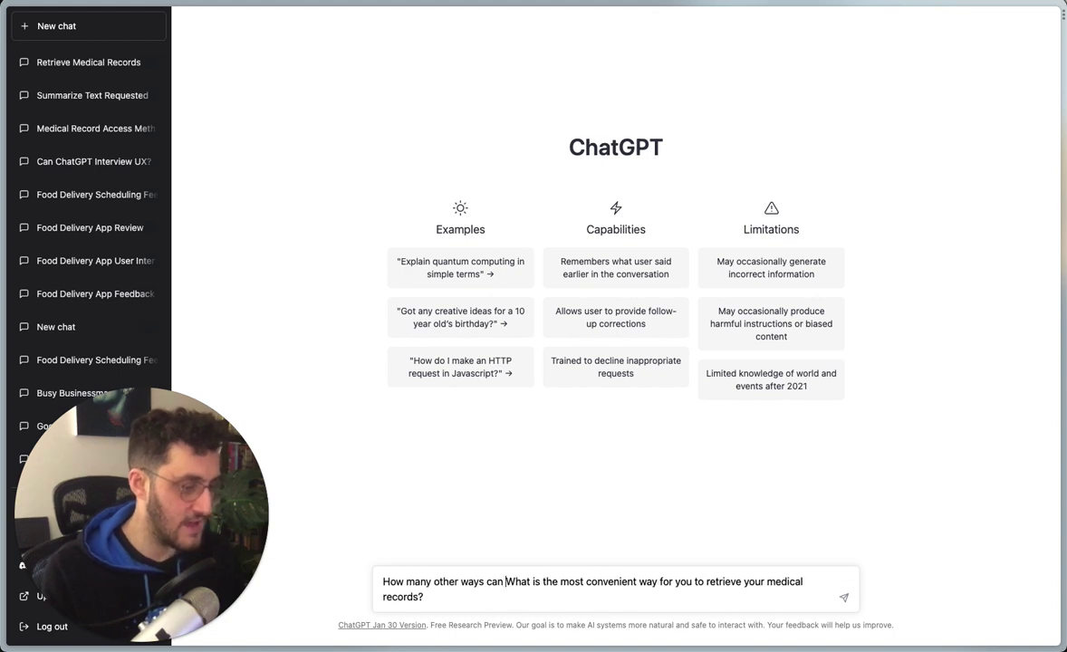
{"action": "type", "text": "I ask the question"}
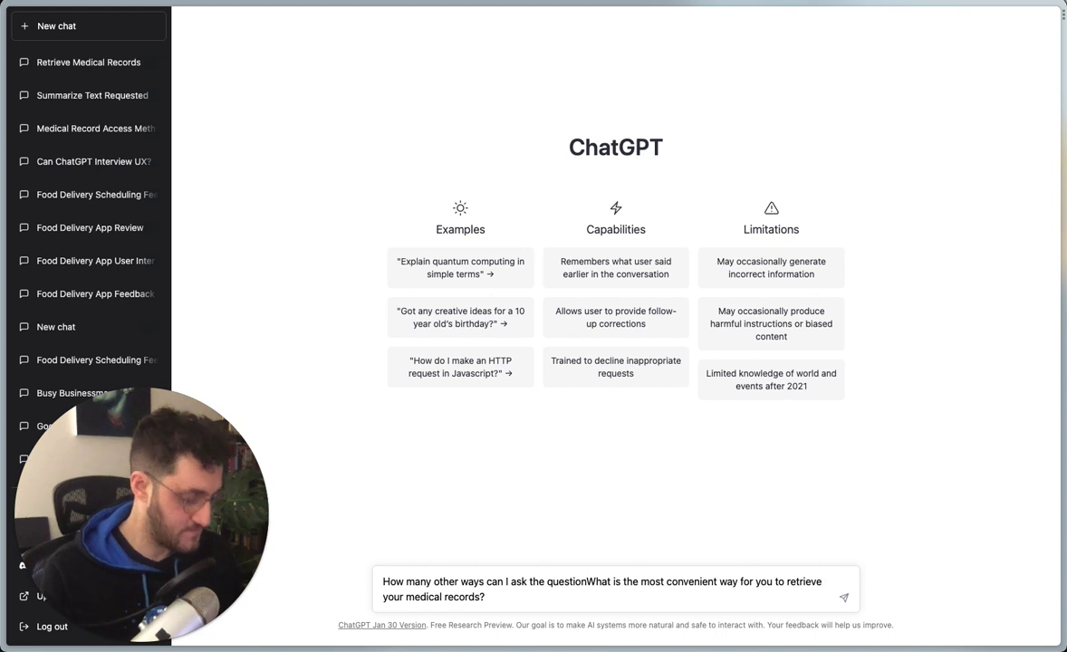
{"action": "type", "text": ": \""}
{"action": "key", "text": "super+Down"}
{"action": "type", "text": "\""}
{"action": "key", "text": "Return"}
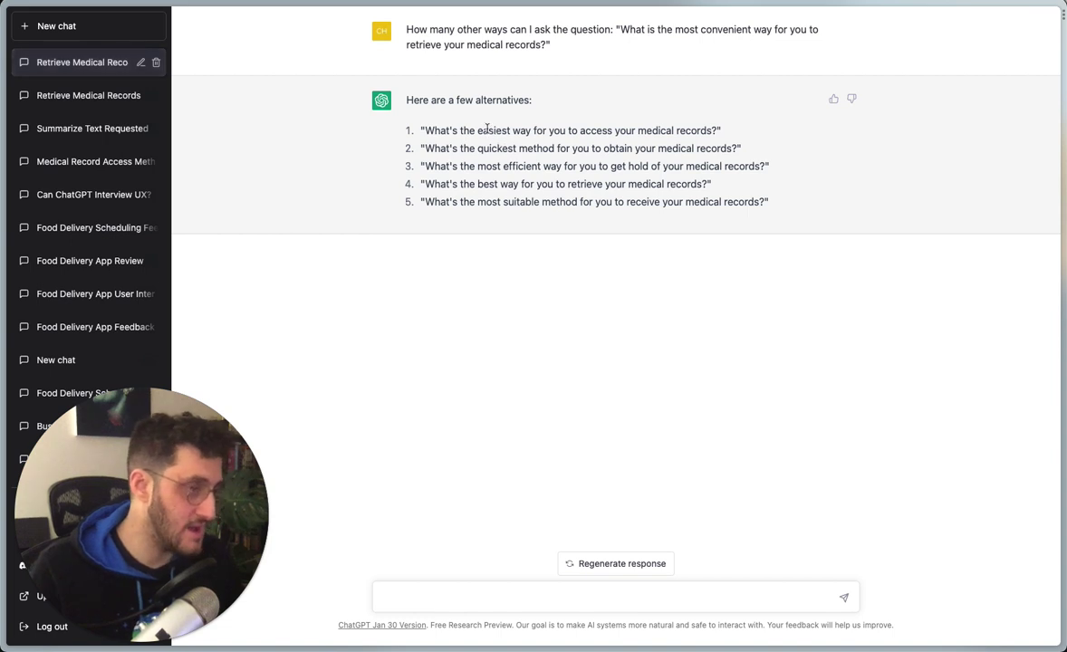
{"action": "left_click_drag", "start_coordinate": [477, 130], "coordinate": [530, 130]}
{"action": "left_click_drag", "start_coordinate": [462, 149], "coordinate": [523, 184]}
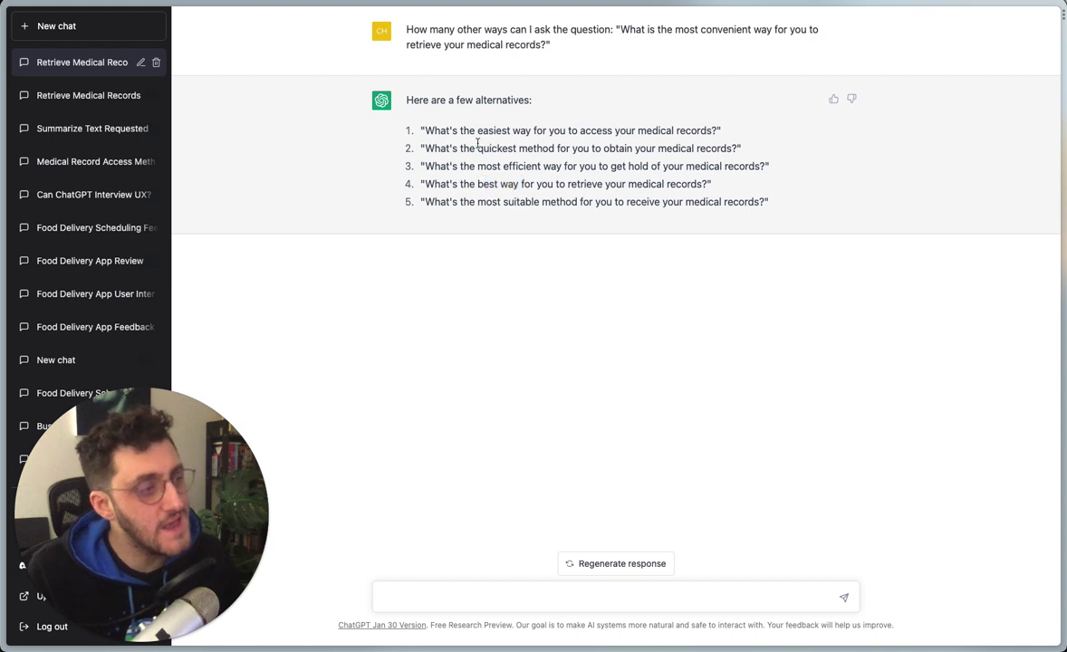
{"action": "left_click_drag", "start_coordinate": [528, 148], "coordinate": [500, 166]}
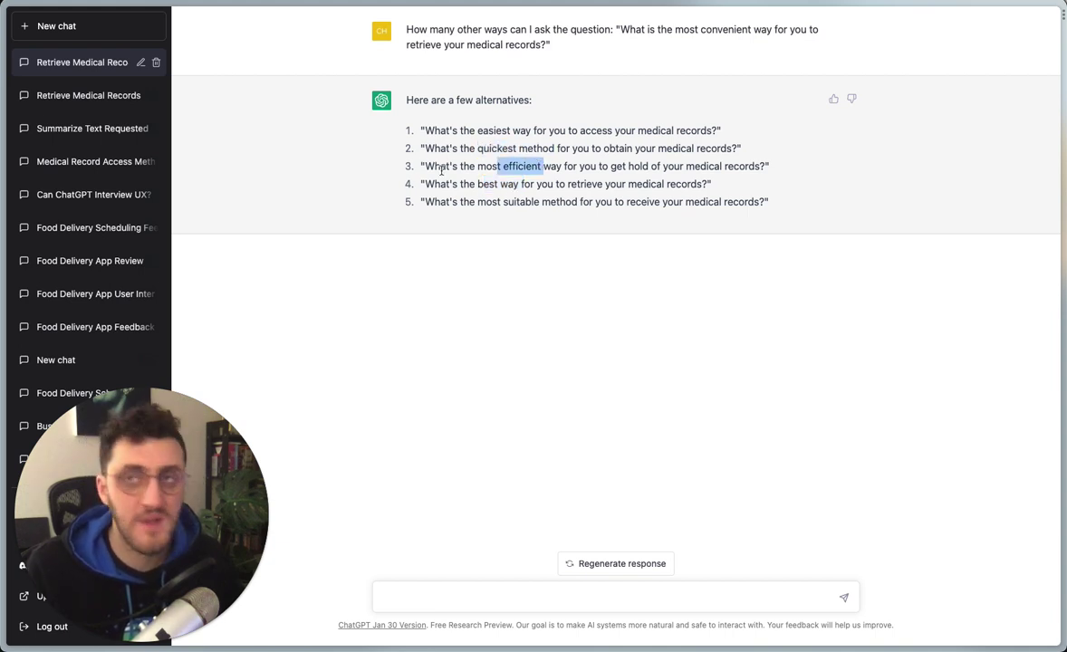
- Send the follow-up prompt "Rewrite these but focus on comfort"
{"action": "left_click", "coordinate": [517, 591]}
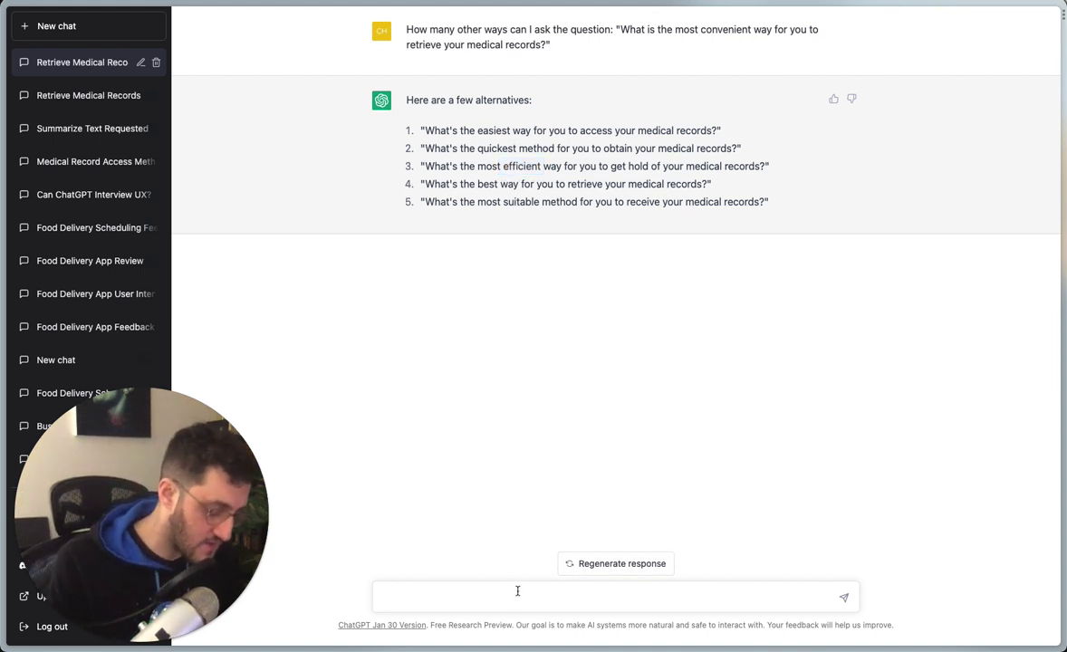
{"action": "type", "text": "Re"}
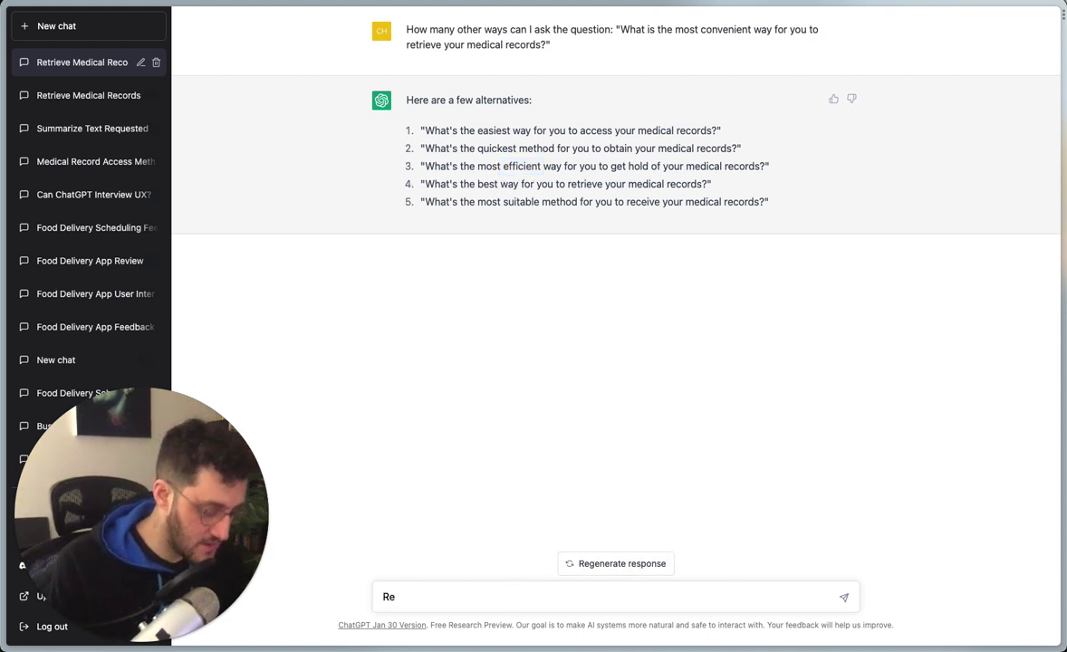
{"action": "key", "text": "BackSpace"}
{"action": "key", "text": "BackSpace"}
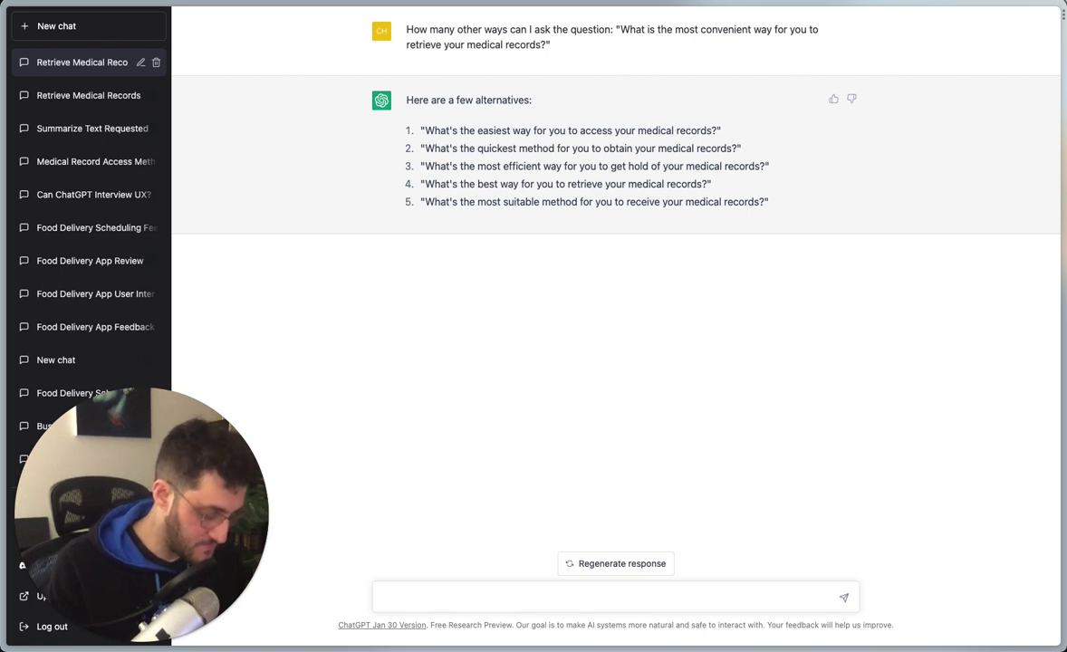
{"action": "type", "text": "Rewrite"}
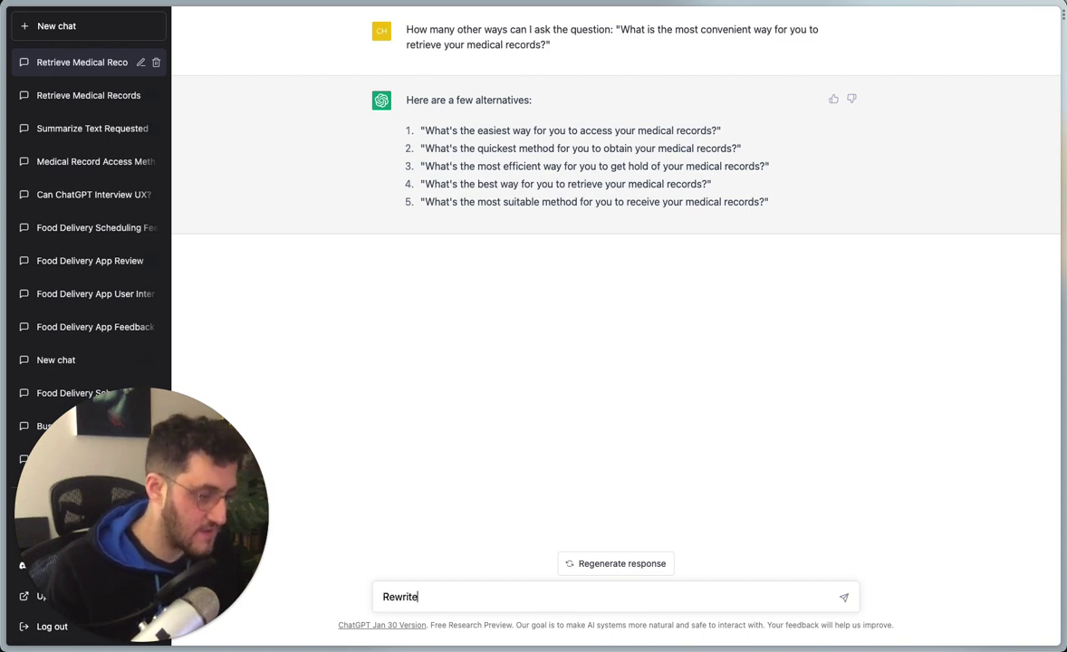
{"action": "type", "text": " it btu"}
{"action": "key", "text": "BackSpace"}
{"action": "key", "text": "BackSpace"}
{"action": "key", "text": "BackSpace"}
{"action": "key", "text": "BackSpace"}
{"action": "key", "text": "BackSpace"}
{"action": "key", "text": "BackSpace"}
{"action": "key", "text": "BackSpace"}
{"action": "key", "text": "BackSpace"}
{"action": "key", "text": "BackSpace"}
{"action": "key", "text": "BackSpace"}
{"action": "key", "text": "BackSpace"}
{"action": "key", "text": "BackSpace"}
{"action": "key", "text": "BackSpace"}
{"action": "key", "text": "BackSpace"}
{"action": "type", "text": "Rewrite t"}
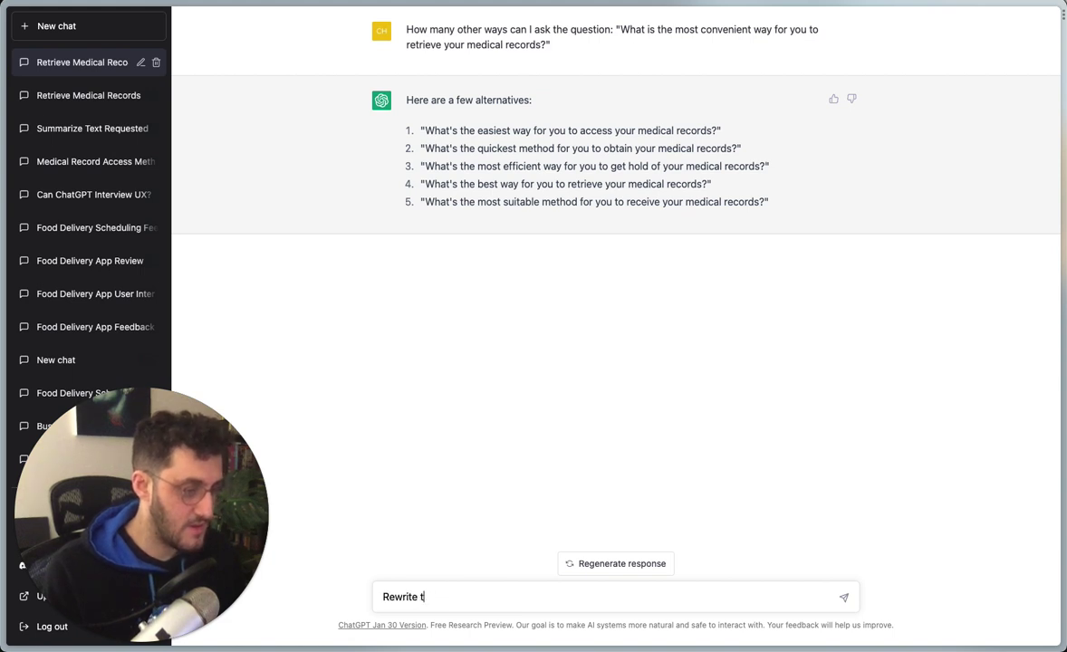
{"action": "type", "text": "hese but focus on comfort"}
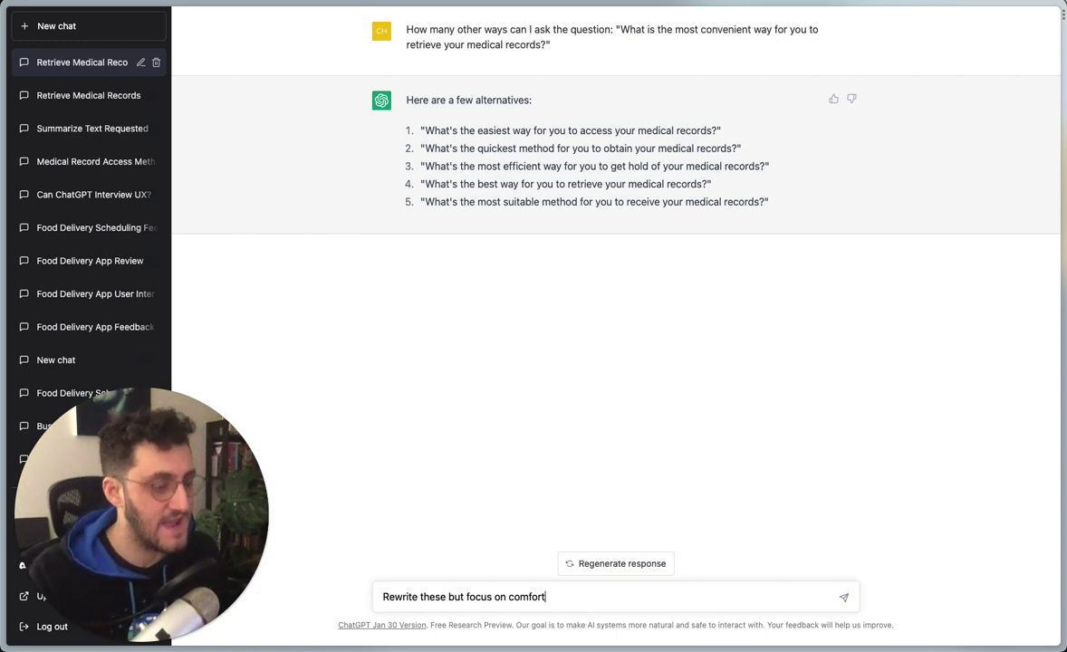
{"action": "key", "text": "Return"}
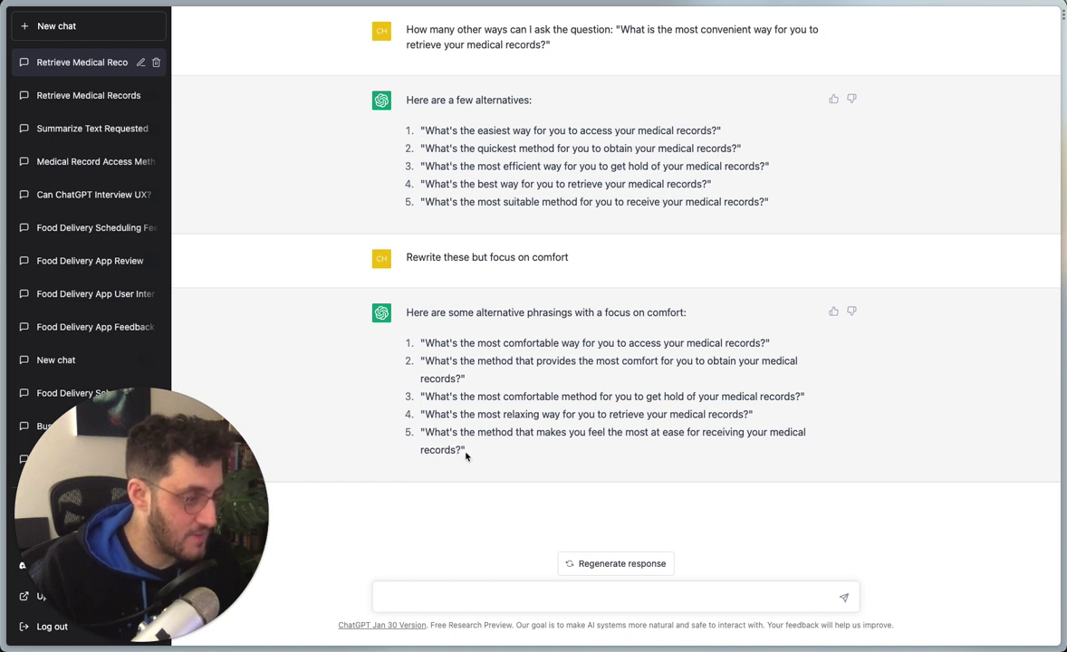
- Send "Give me some follow up questions to:" followed by a copy of the fifth comfort-focused question, the one about feeling most at ease
{"action": "left_click_drag", "start_coordinate": [467, 455], "coordinate": [416, 435]}
{"action": "key", "text": "ctrl+c"}
{"action": "left_click", "coordinate": [458, 594]}
{"action": "type", "text": "Give me some follow up questions to:"}
{"action": "key", "text": "ctrl+v"}
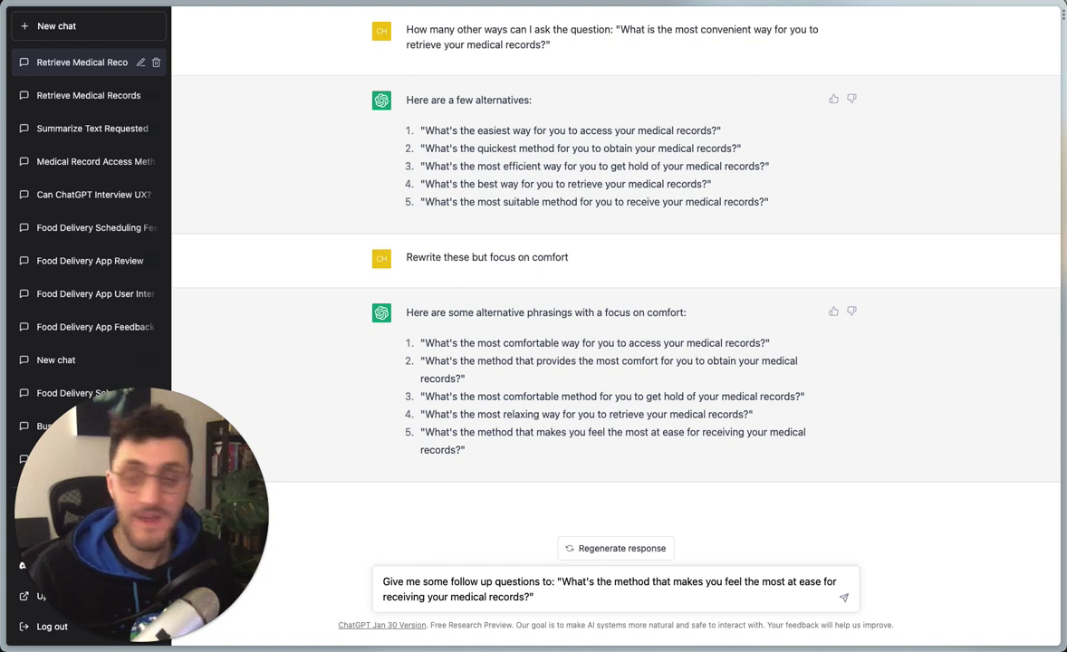
{"action": "key", "text": "Return"}
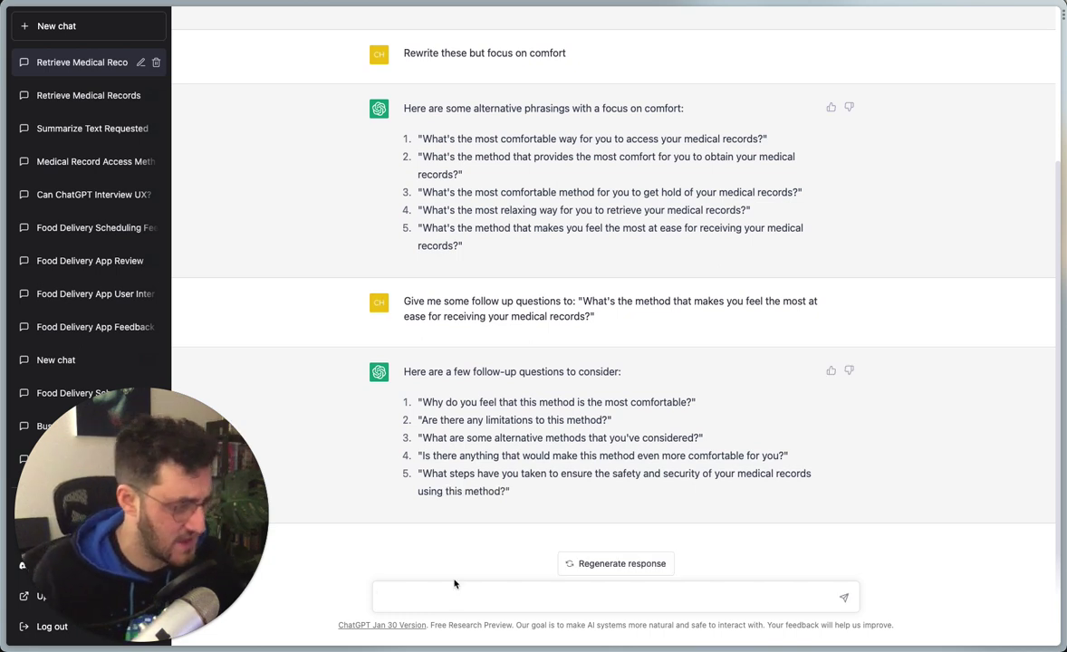
- Examine the suggested follow-up questions, especially the fifth one about the safety and security of medical records
{"action": "left_click_drag", "start_coordinate": [466, 437], "coordinate": [686, 455]}
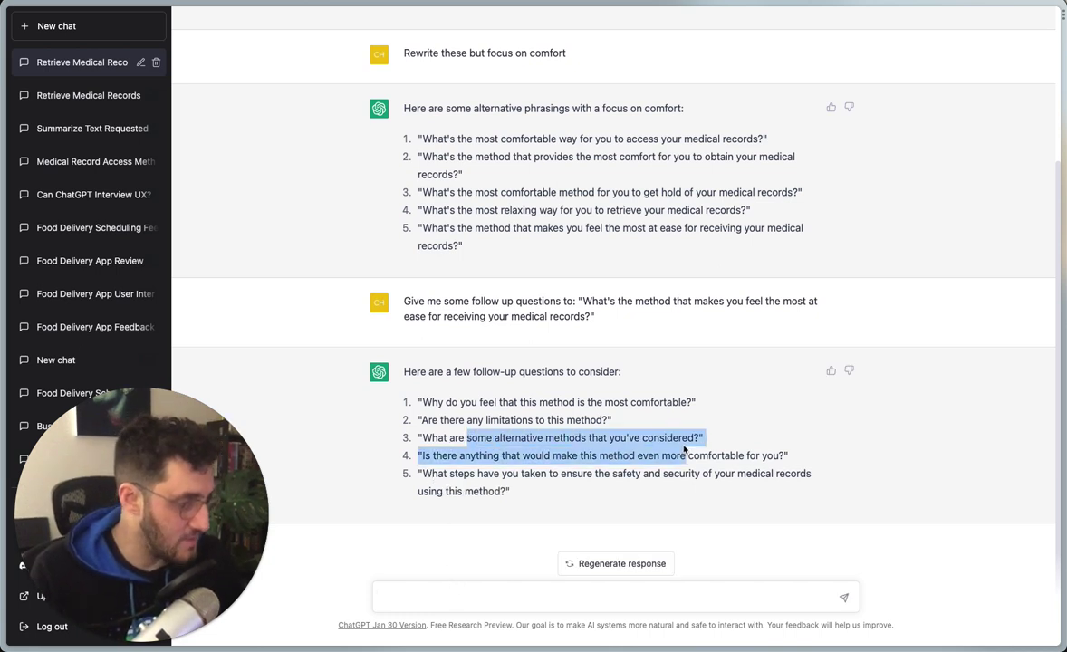
{"action": "left_click", "coordinate": [685, 450]}
{"action": "left_click_drag", "start_coordinate": [459, 456], "coordinate": [726, 457]}
{"action": "triple_click", "coordinate": [502, 489]}
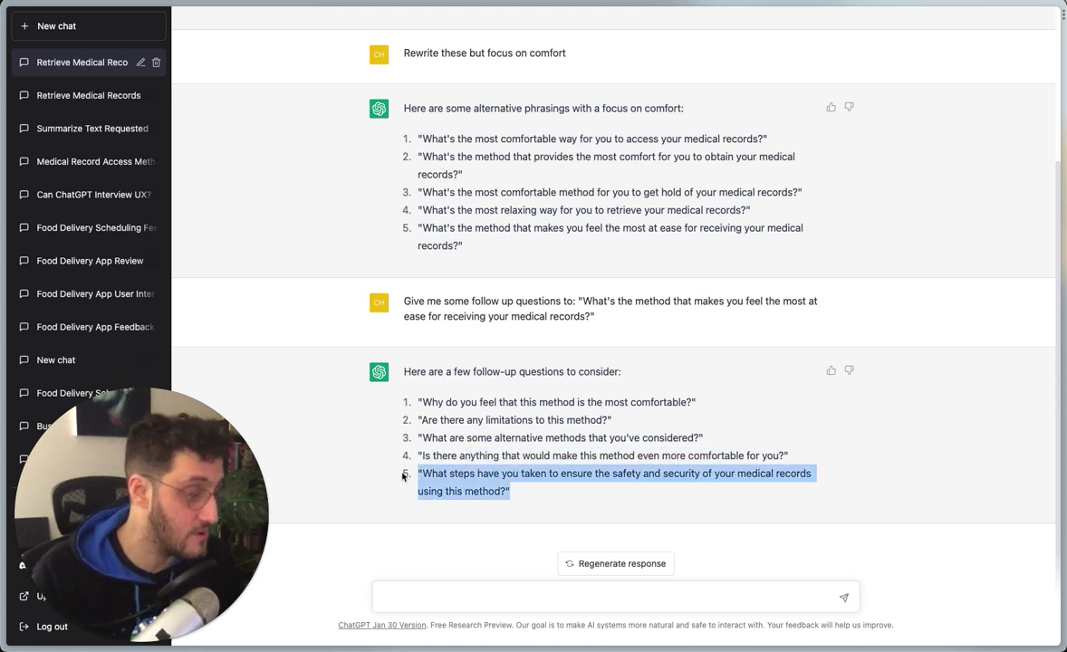
{"action": "left_click_drag", "start_coordinate": [463, 473], "coordinate": [657, 492]}
{"action": "left_click", "coordinate": [593, 502]}
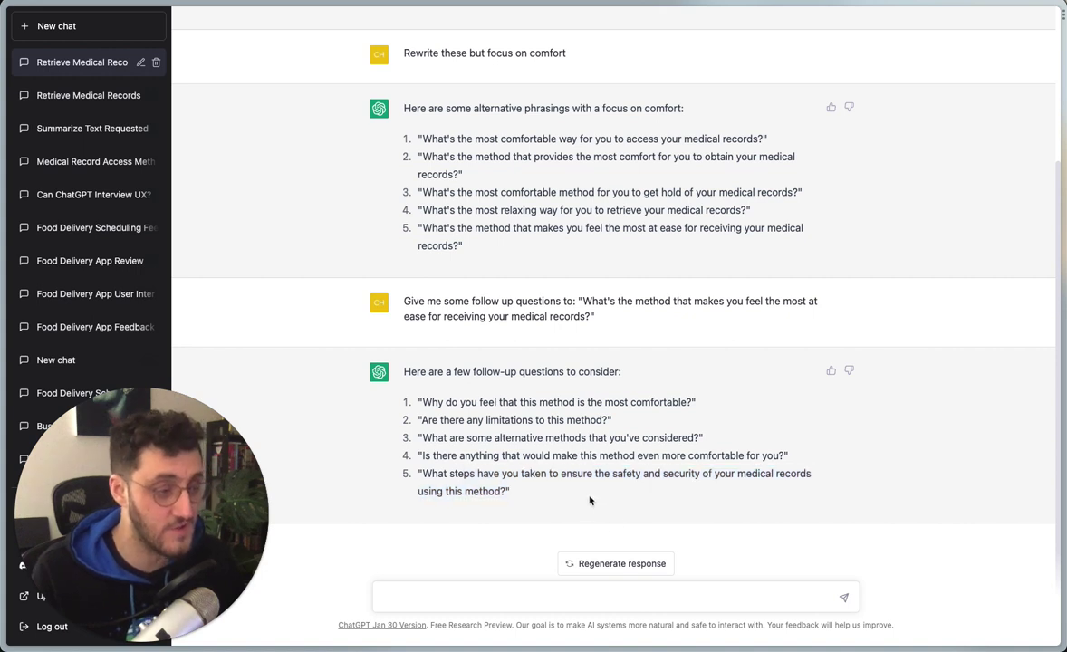
{"action": "left_click_drag", "start_coordinate": [589, 500], "coordinate": [422, 474]}
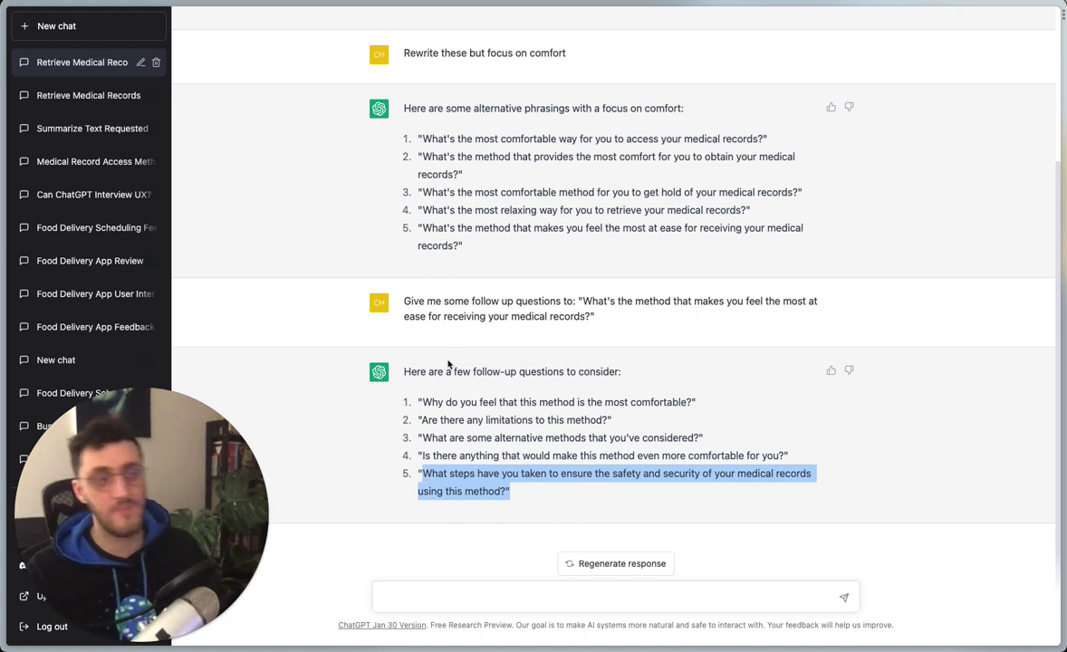
- Send the prompt "I want some more questions related to safety and security"
{"action": "left_click", "coordinate": [406, 594]}
{"action": "type", "text": "I want some "}
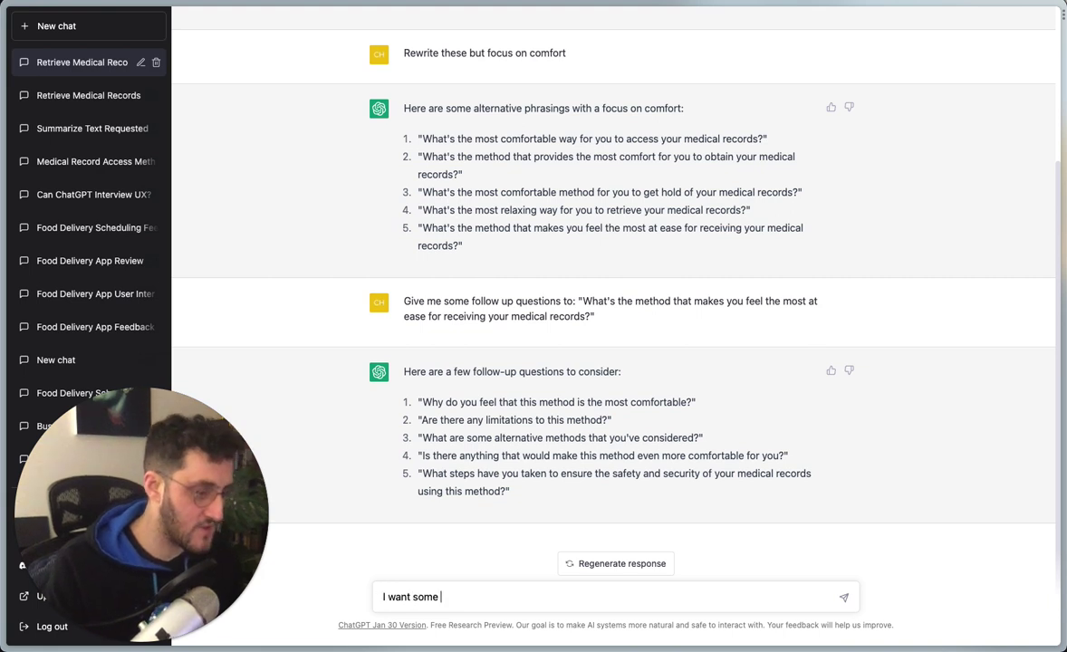
{"action": "type", "text": "more questions rel"}
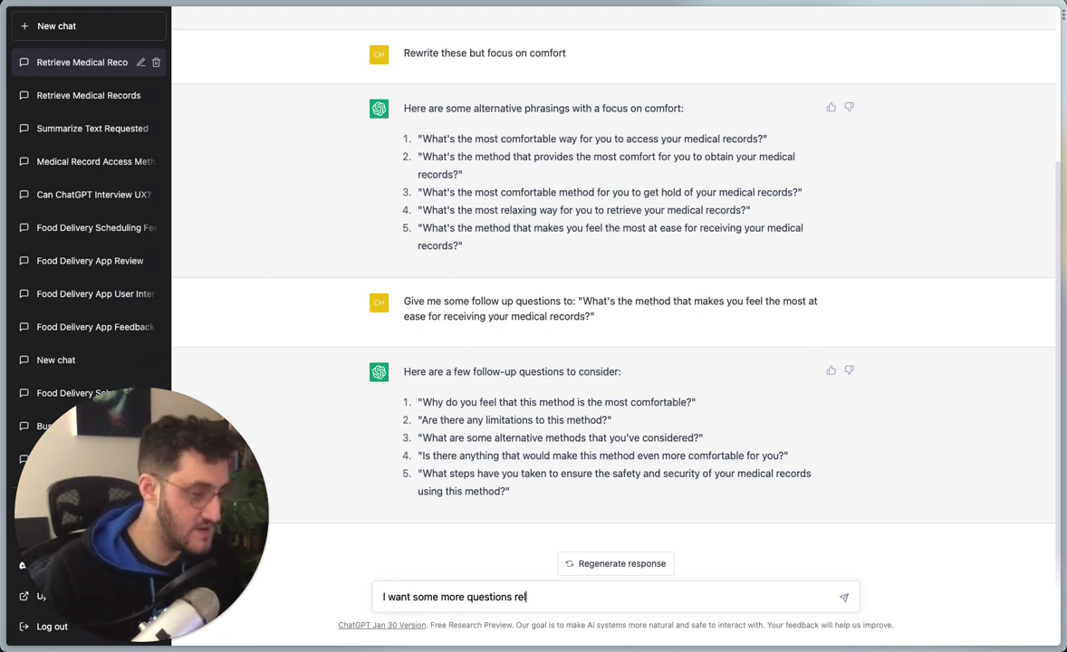
{"action": "type", "text": "ated to safe"}
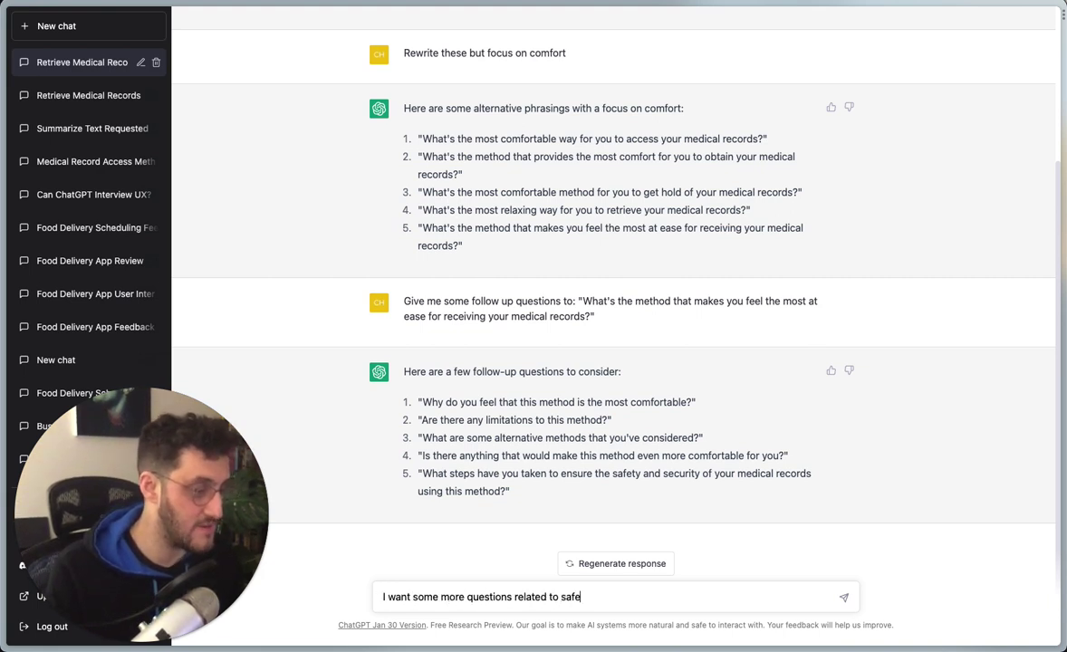
{"action": "type", "text": "ty and security"}
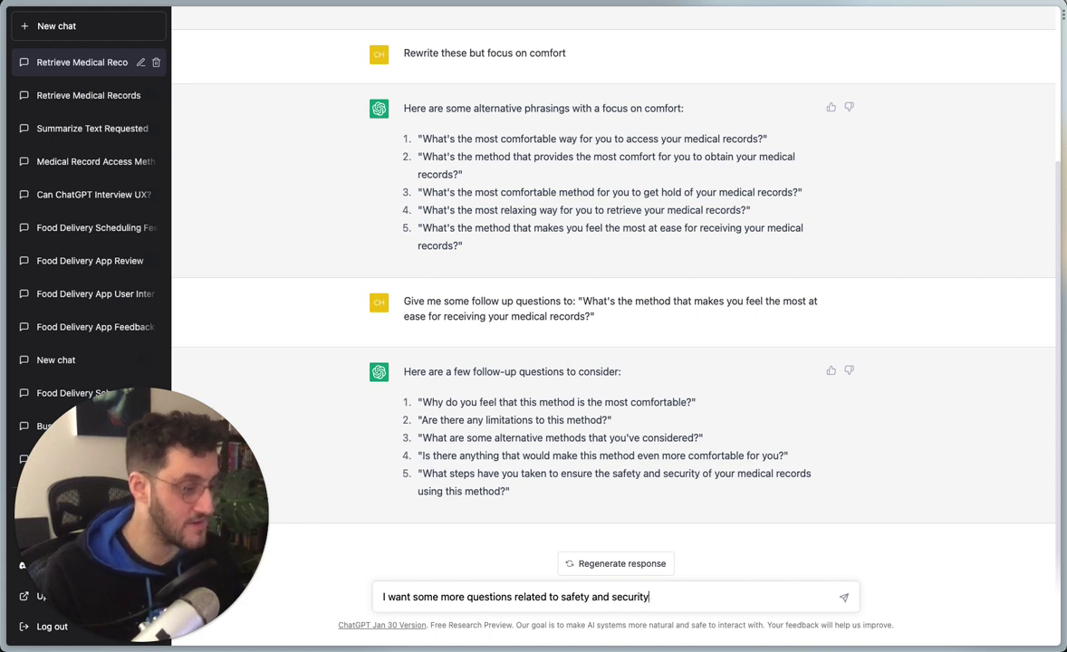
{"action": "key", "text": "Return"}
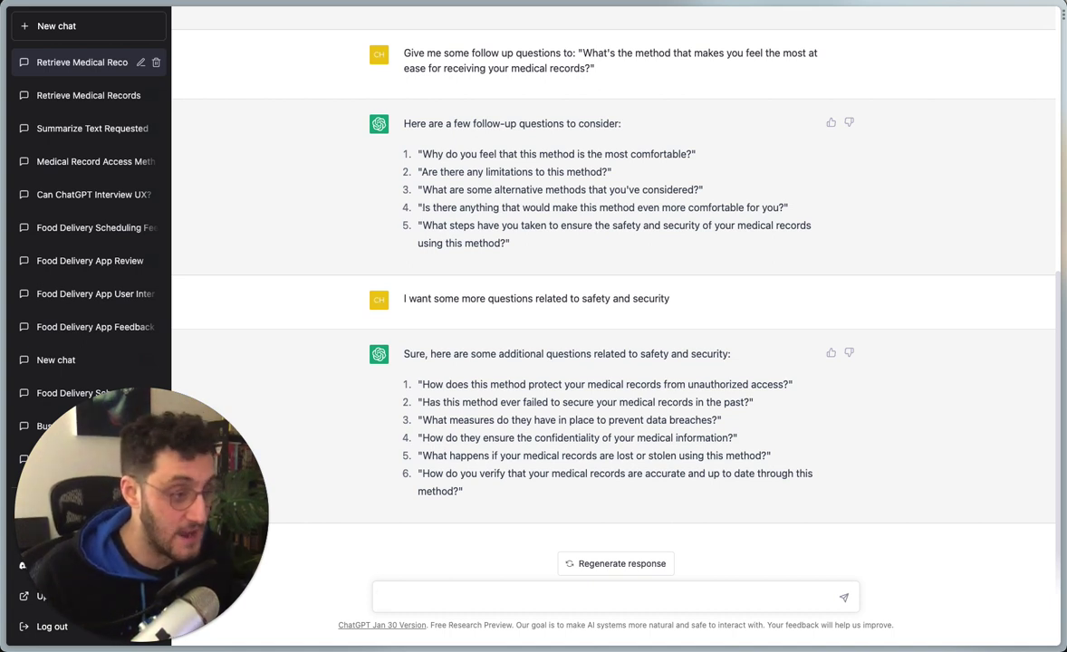
- Send the prompt "Give me some more questions but this time considering the legislation in california"
{"action": "type", "text": "Give m"}
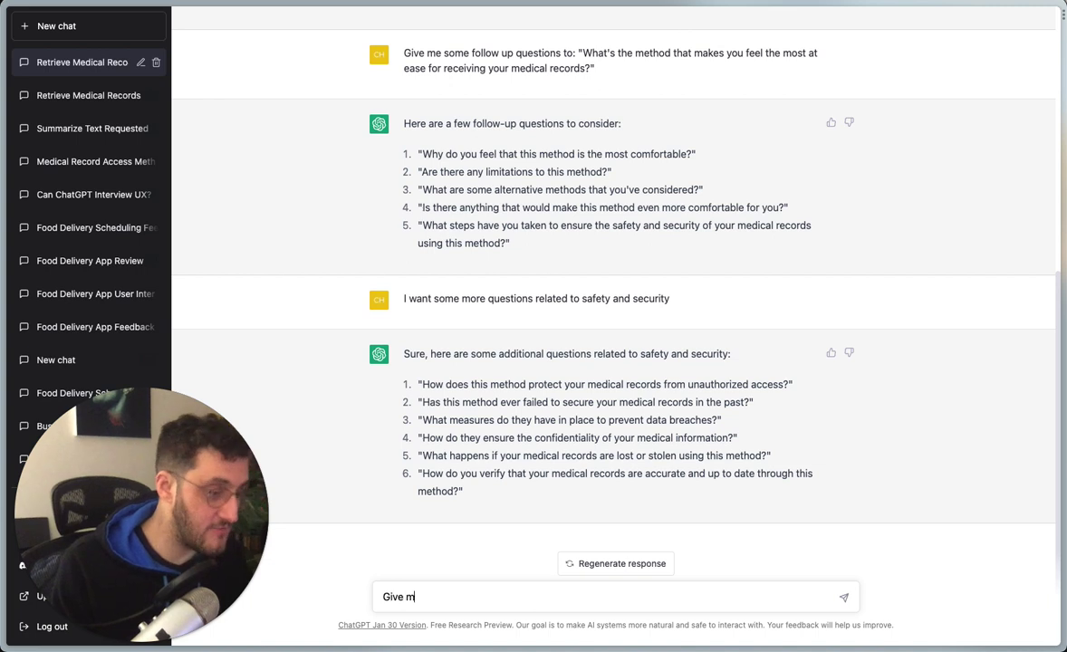
{"action": "type", "text": "e some qu"}
{"action": "key", "text": "BackSpace"}
{"action": "type", "text": "more questions"}
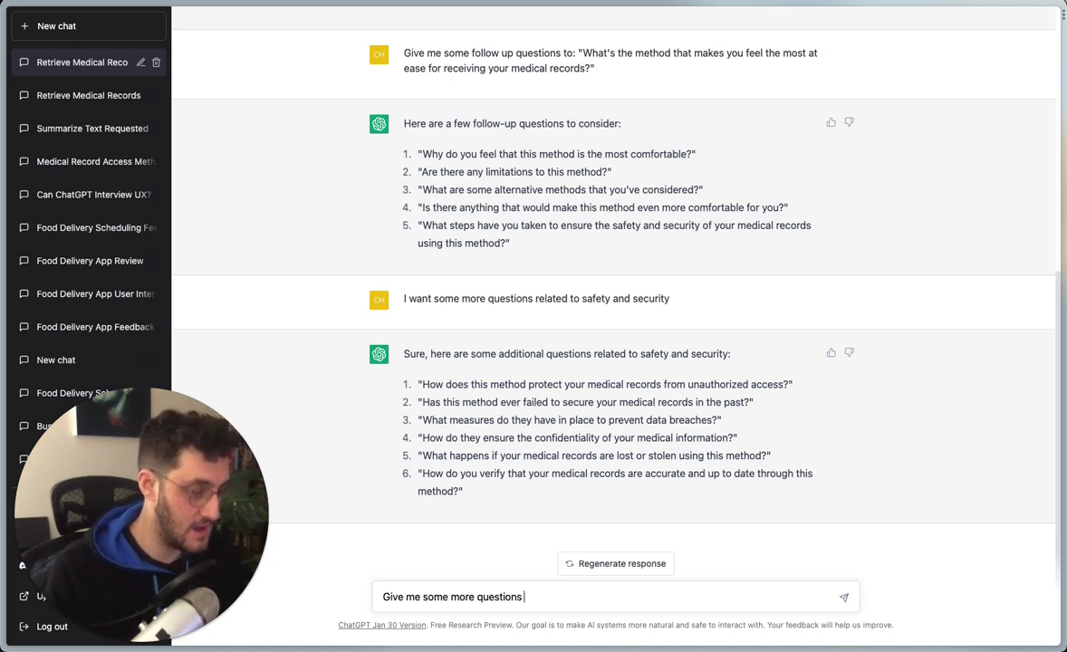
{"action": "type", "text": " but this time "}
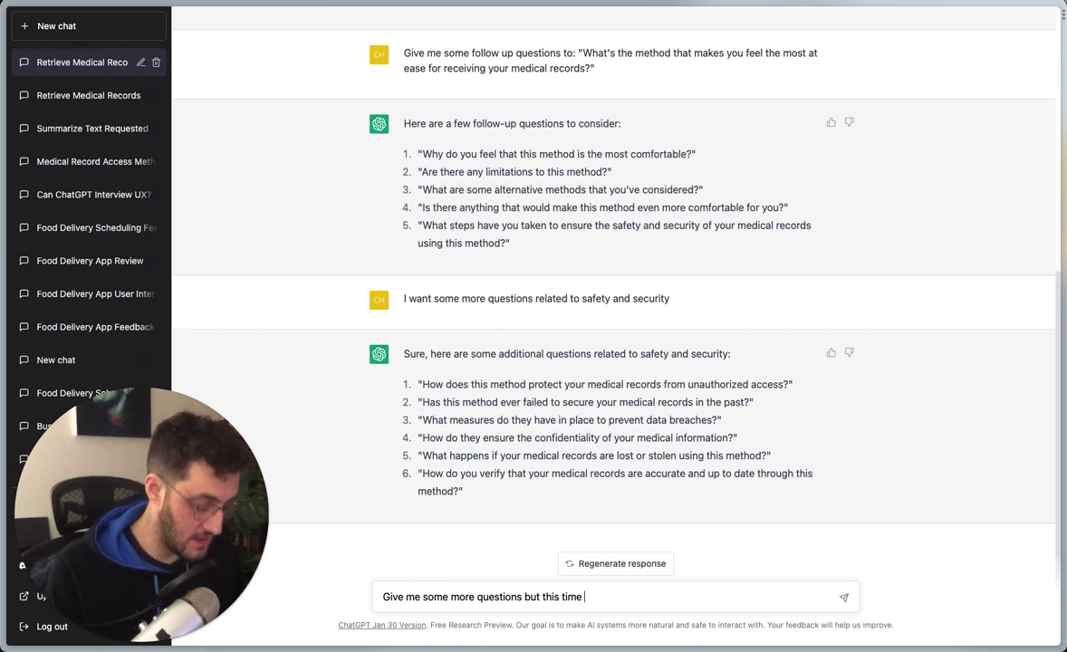
{"action": "type", "text": "considering the legis"}
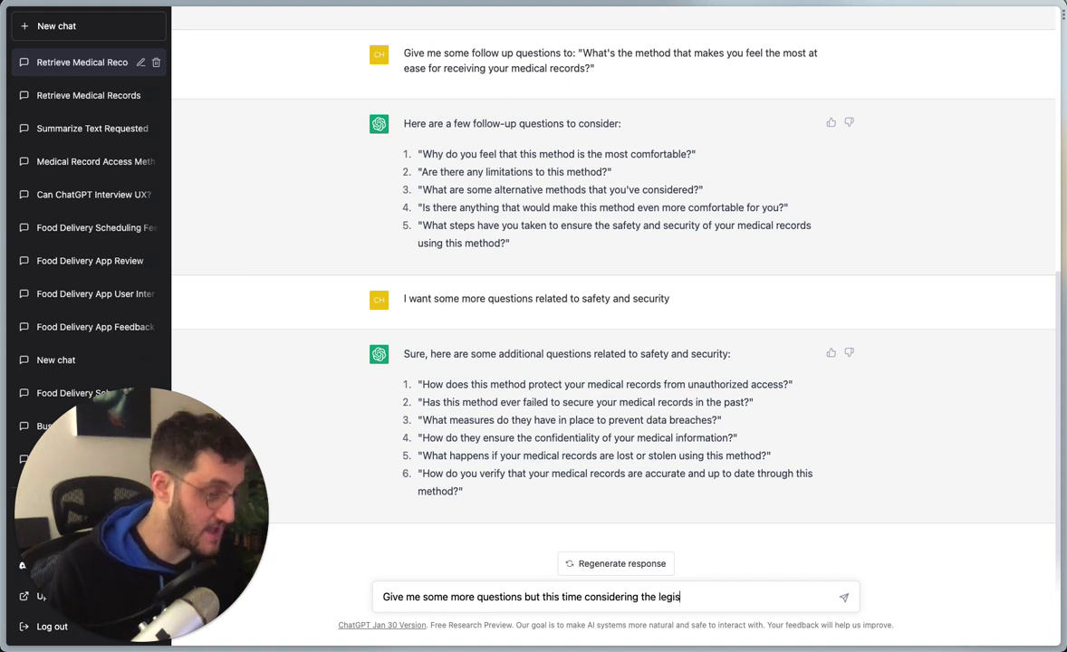
{"action": "type", "text": "lation in california"}
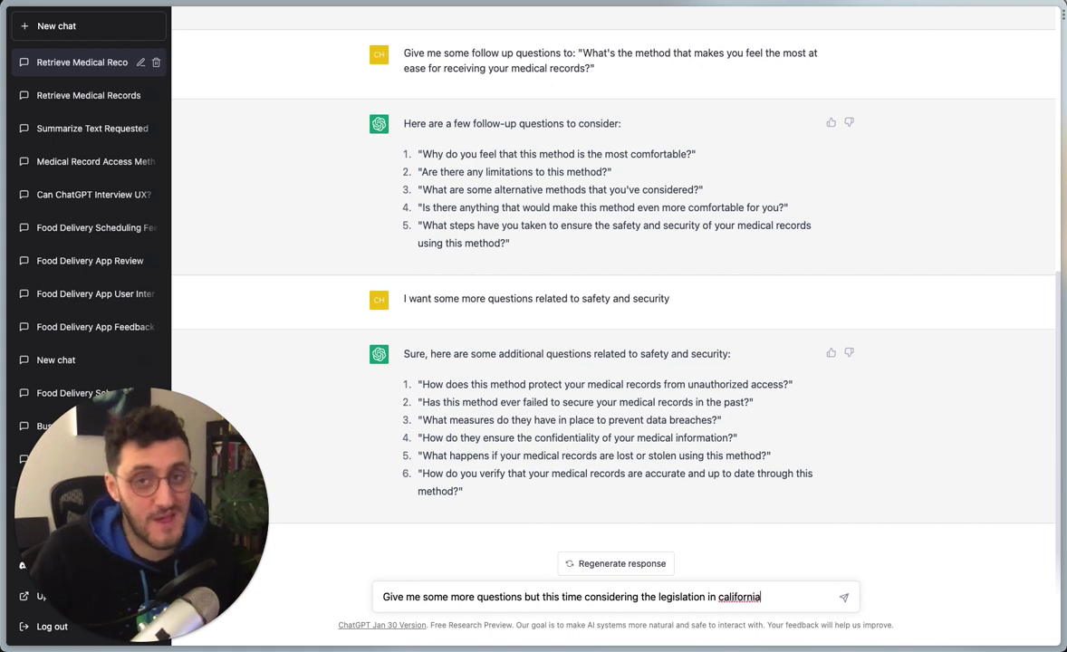
{"action": "key", "text": "Return"}
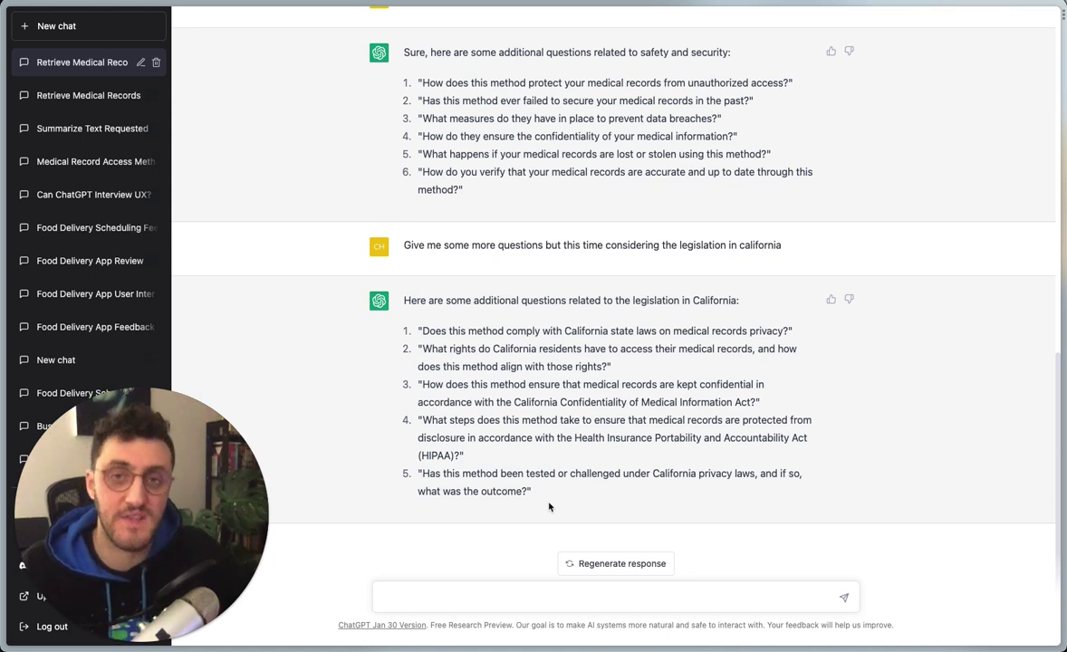
- Send "What questions would be relevant to ask a patient with regards to the California Confidentiality of Medical Information Act?", copying the Act's name from the third question
{"action": "left_click_drag", "start_coordinate": [514, 402], "coordinate": [748, 401]}
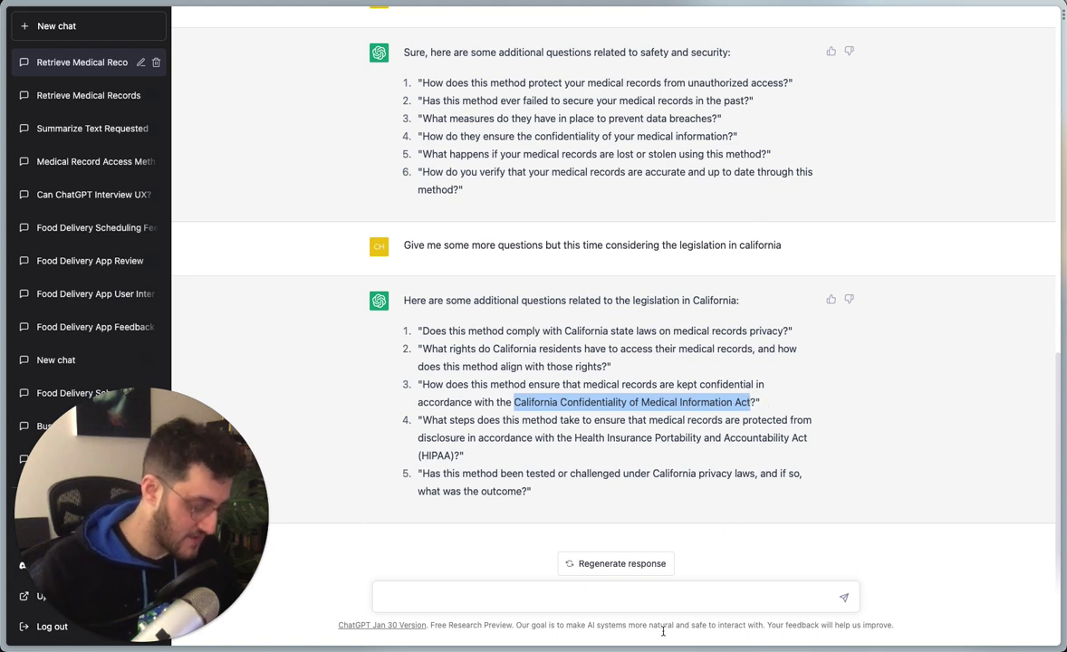
{"action": "left_click", "coordinate": [573, 594]}
{"action": "type", "text": "w"}
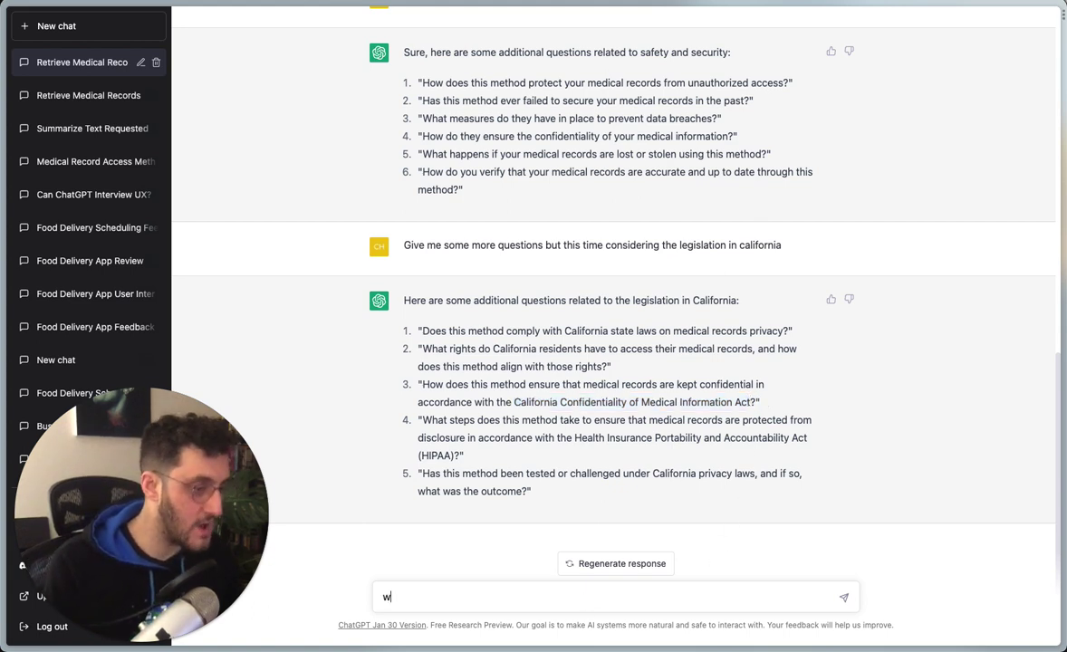
{"action": "key", "text": "BackSpace"}
{"action": "type", "text": "What questions"}
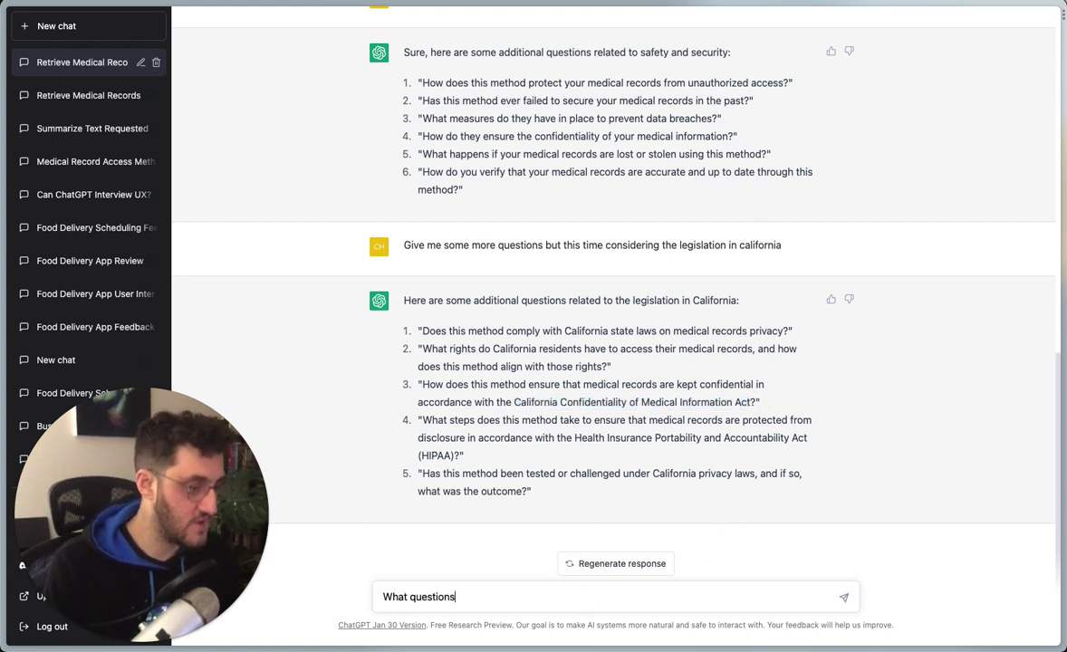
{"action": "type", "text": " would be relev"}
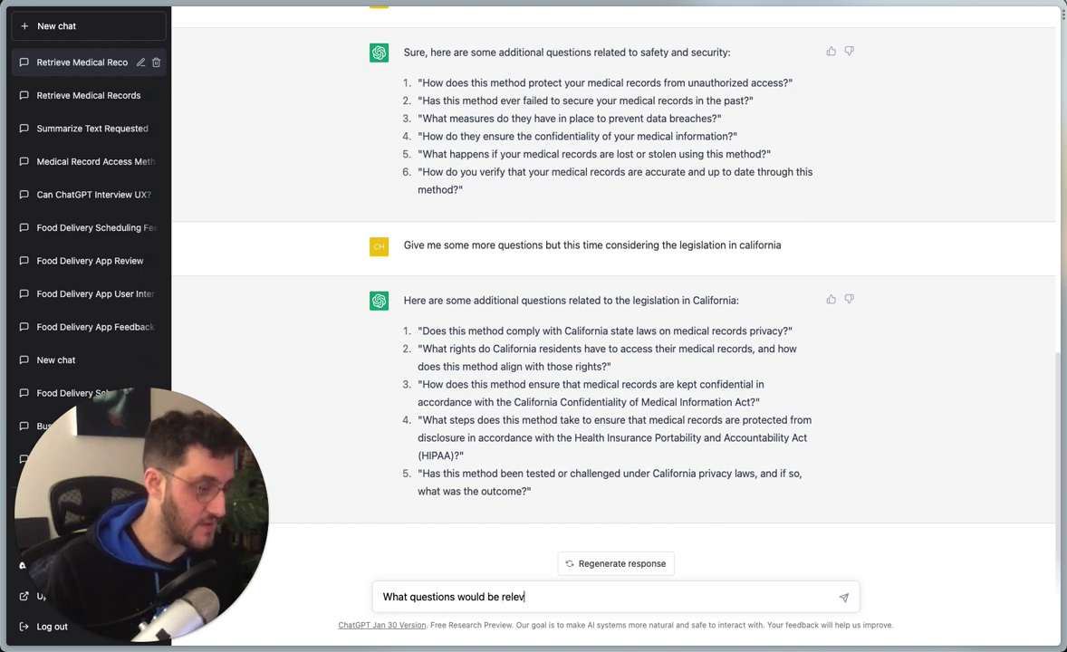
{"action": "type", "text": "ant to ask"}
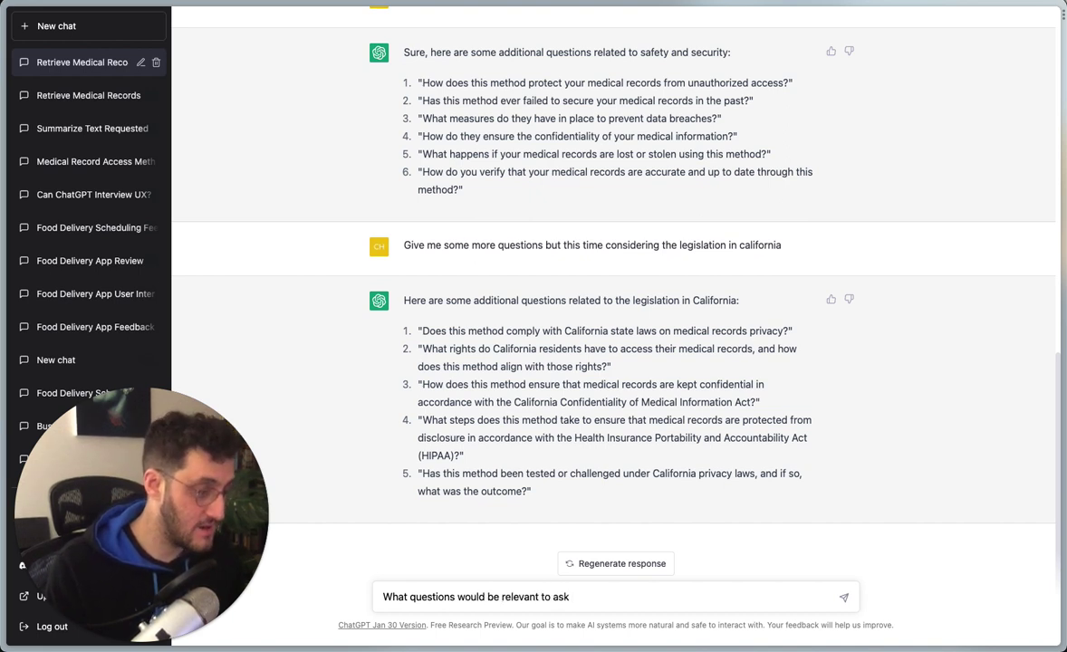
{"action": "type", "text": " a pa"}
{"action": "type", "text": "tient wi"}
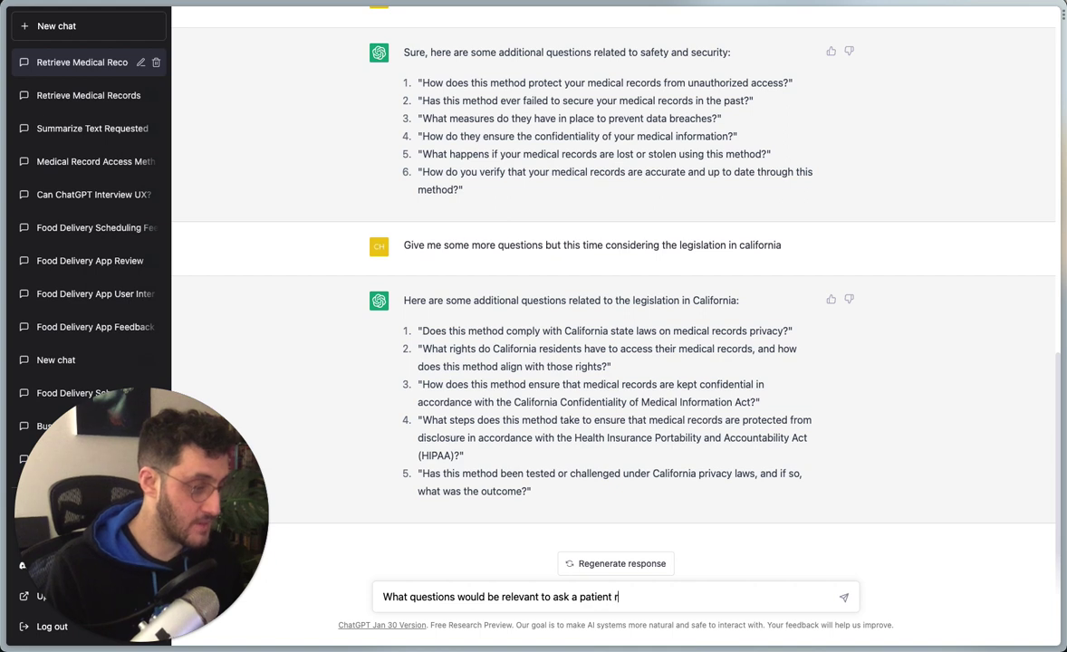
{"action": "type", "text": "th reaards to the"}
{"action": "type", "text": "California Confidentiality of Medical Information Act"}
{"action": "type", "text": "?"}
{"action": "key", "text": "Return"}
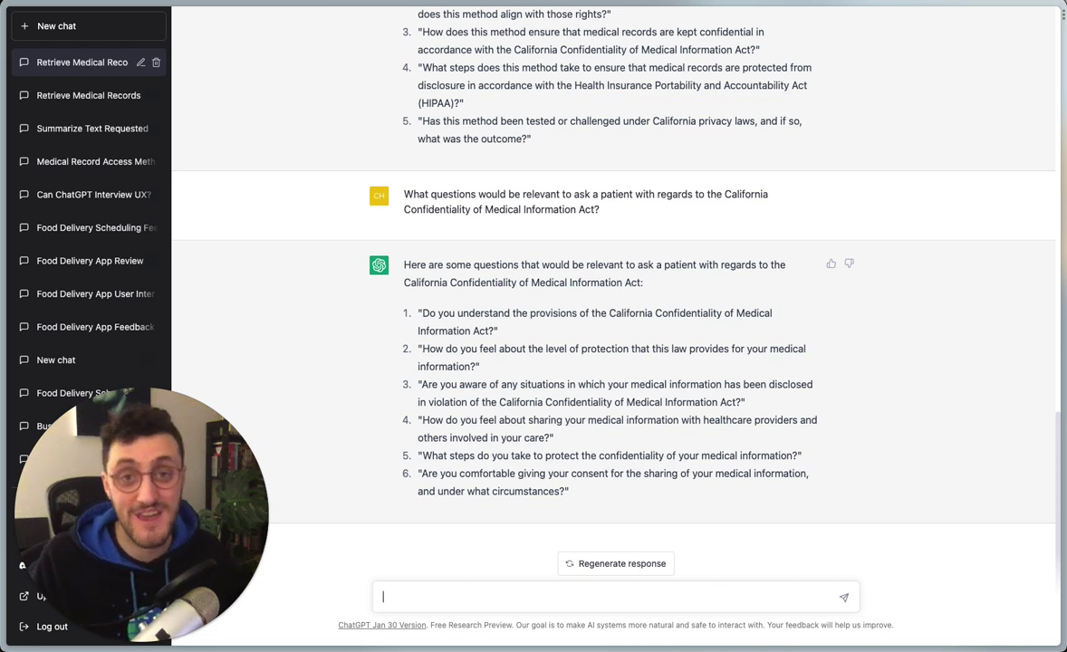
- Send the prompt "Be more specific to the Act" and review the fourth and fifth questions in the reply
{"action": "type", "text": "Be more specific to"}
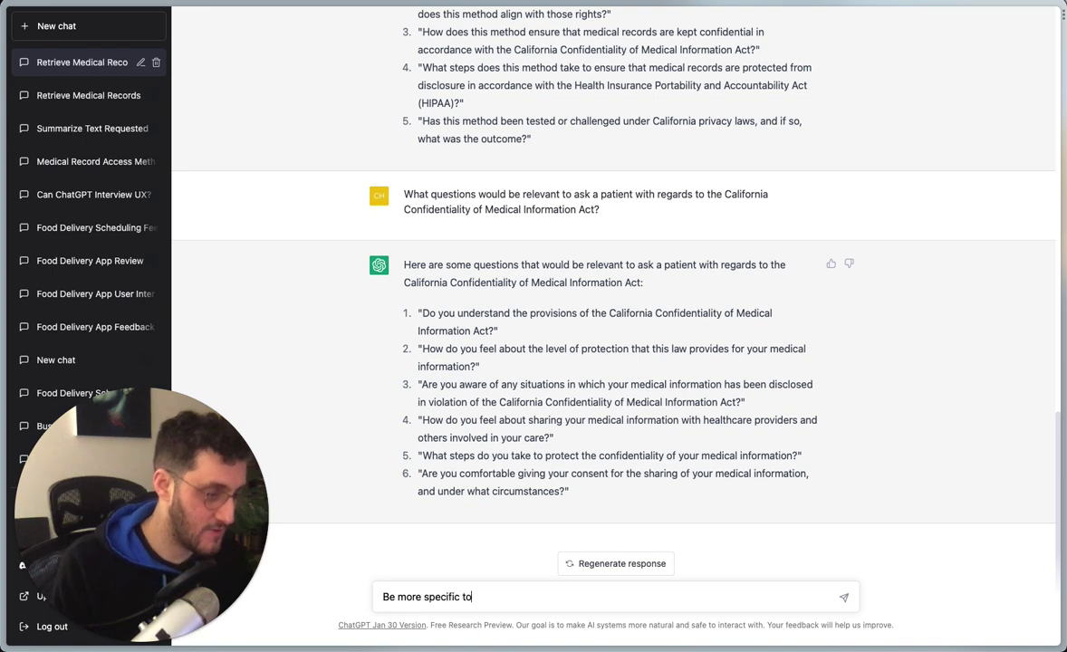
{"action": "type", "text": " the Act"}
{"action": "key", "text": "Return"}
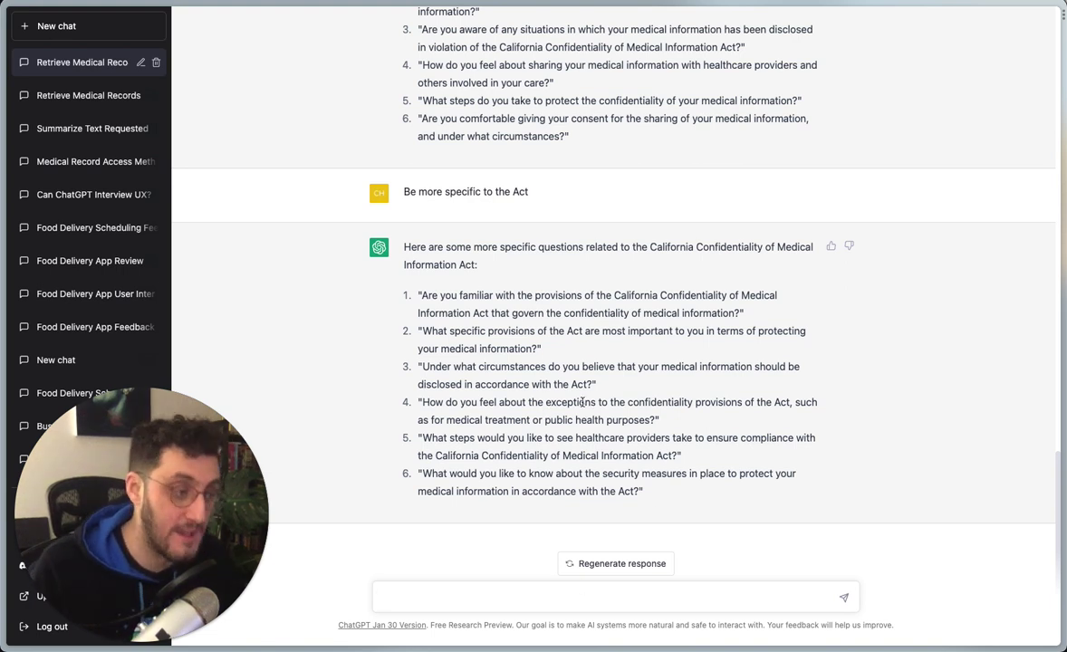
{"action": "left_click_drag", "start_coordinate": [584, 402], "coordinate": [541, 403]}
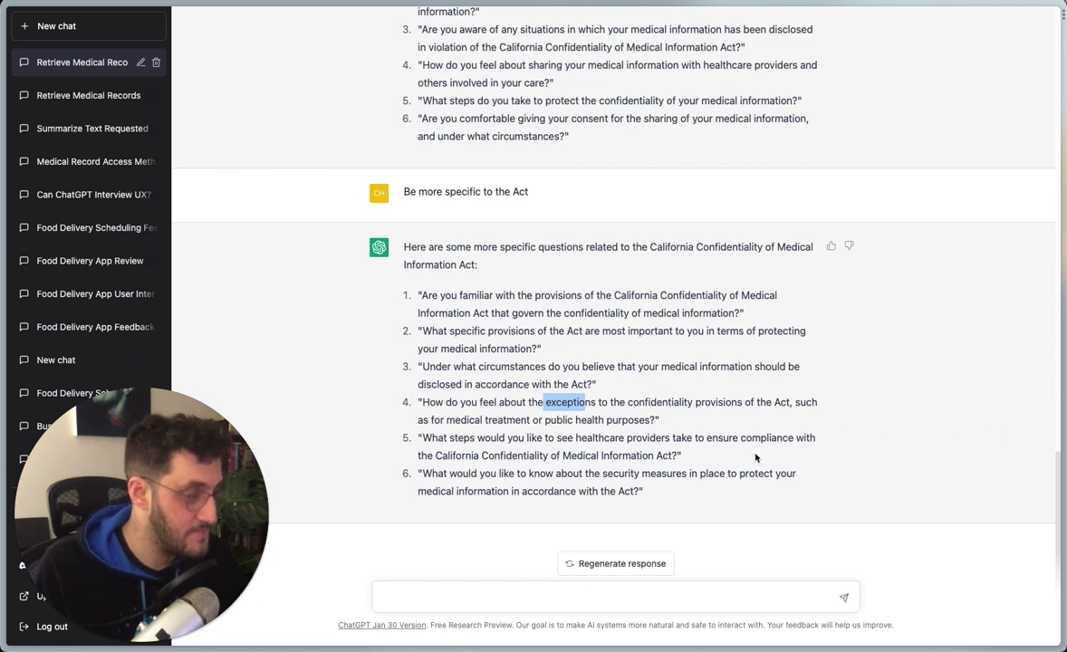
{"action": "left_click_drag", "start_coordinate": [783, 438], "coordinate": [613, 455]}
{"action": "left_click_drag", "start_coordinate": [439, 439], "coordinate": [690, 437]}
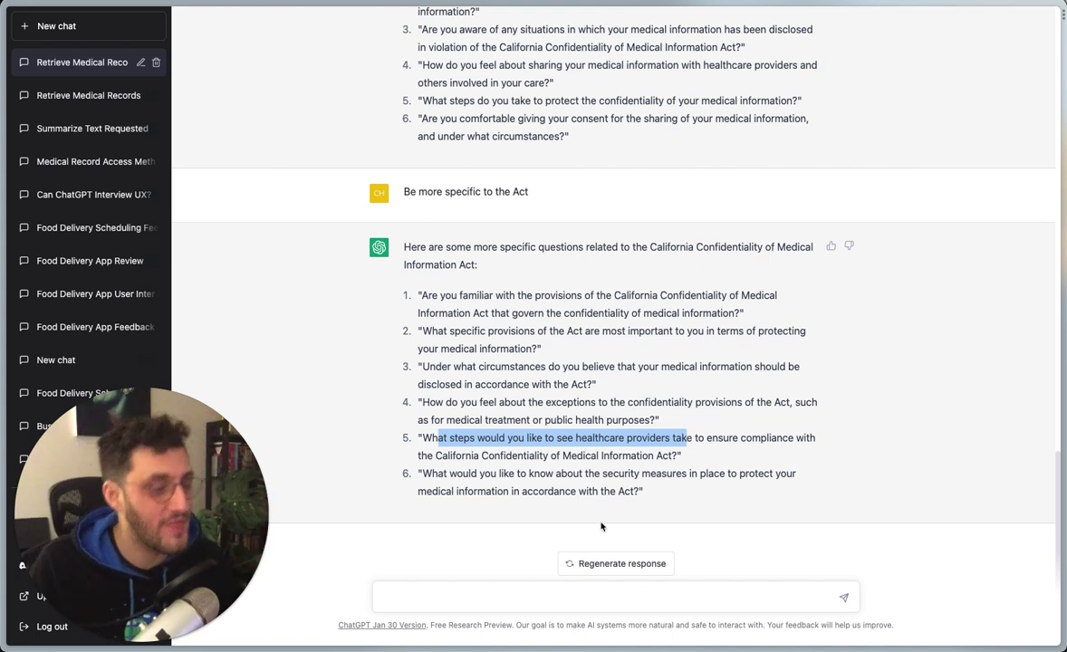
- Send the follow-up prompt "What would be bad questions to ask?"
{"action": "left_click", "coordinate": [514, 587]}
{"action": "type", "text": "What would"}
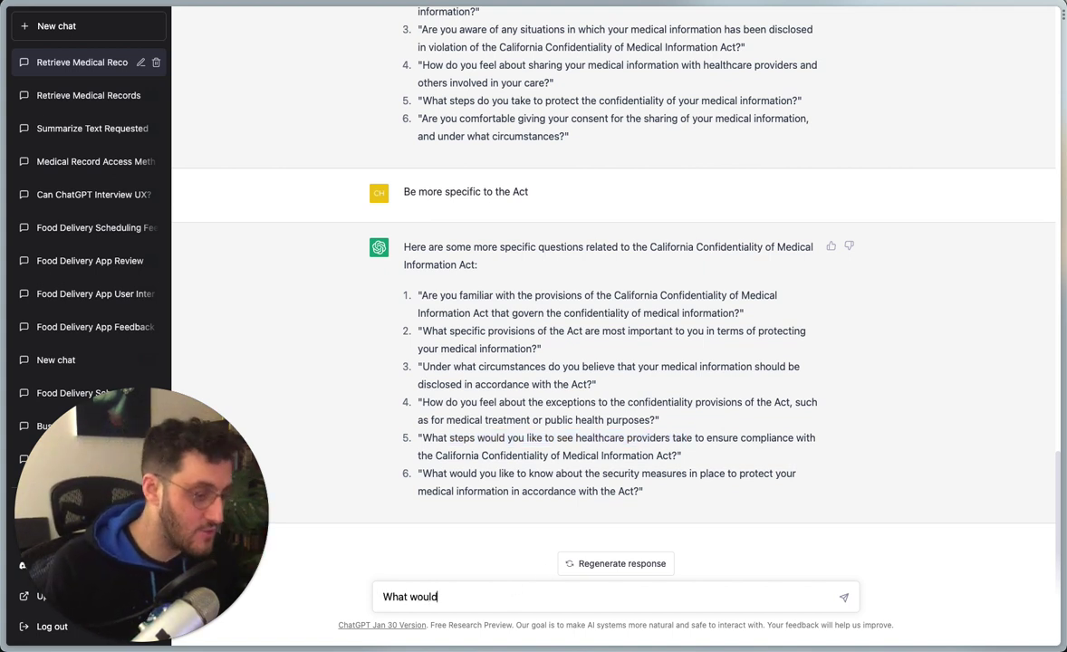
{"action": "type", "text": " be bad questio"}
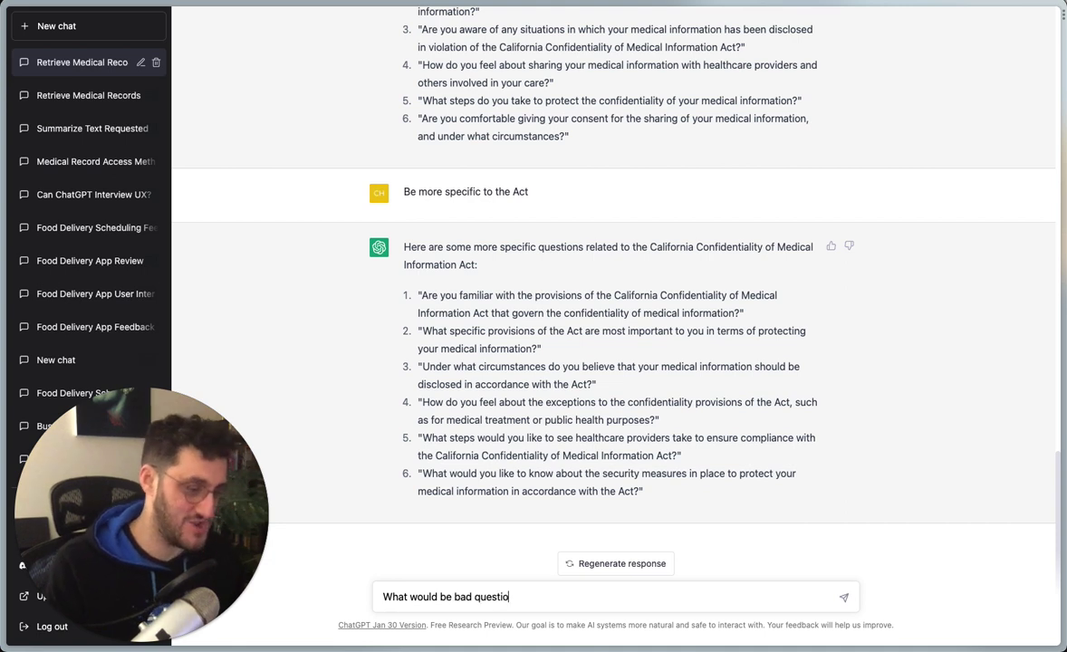
{"action": "type", "text": "ns to ask?"}
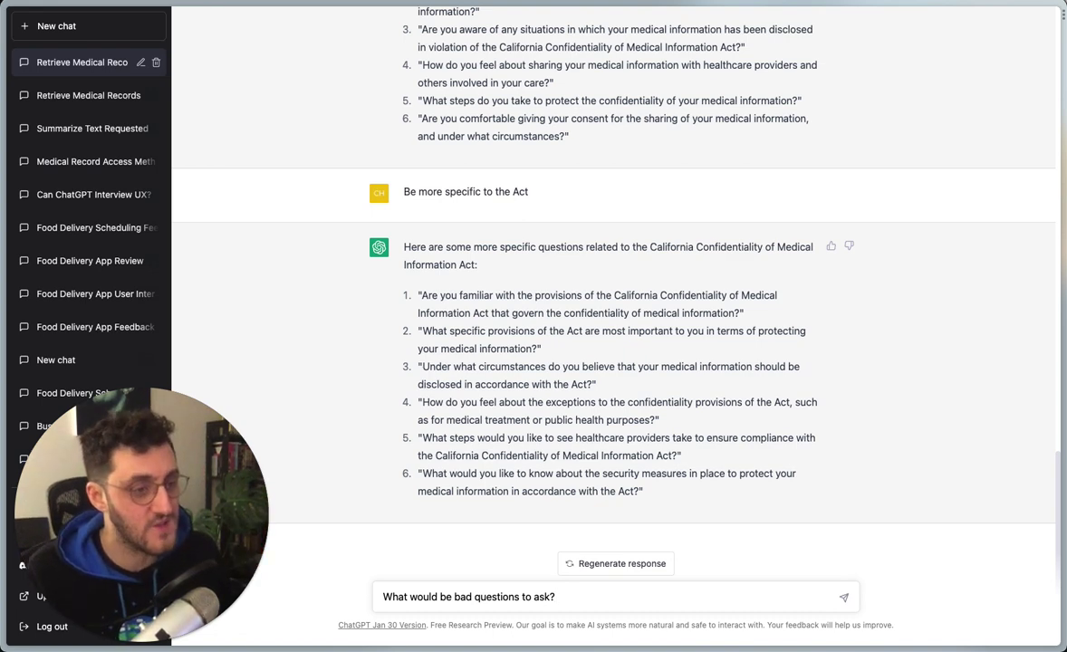
{"action": "key", "text": "Return"}
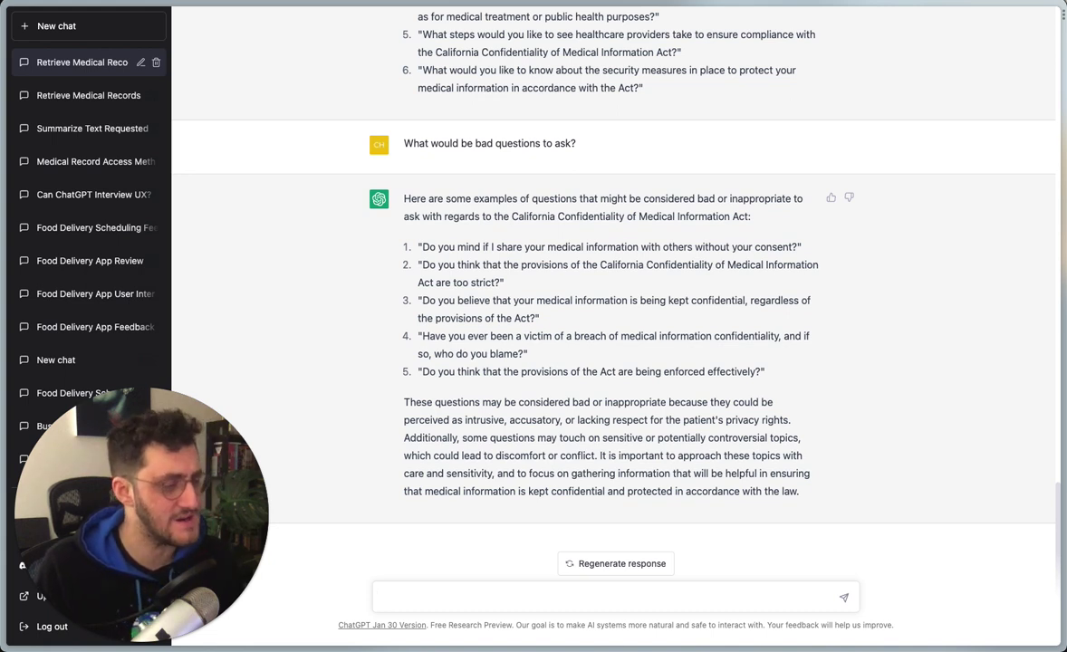
- Send the narrower prompt "What would be bad questions to ask with regards to acquiring medical records?"
{"action": "type", "text": "What would be"}
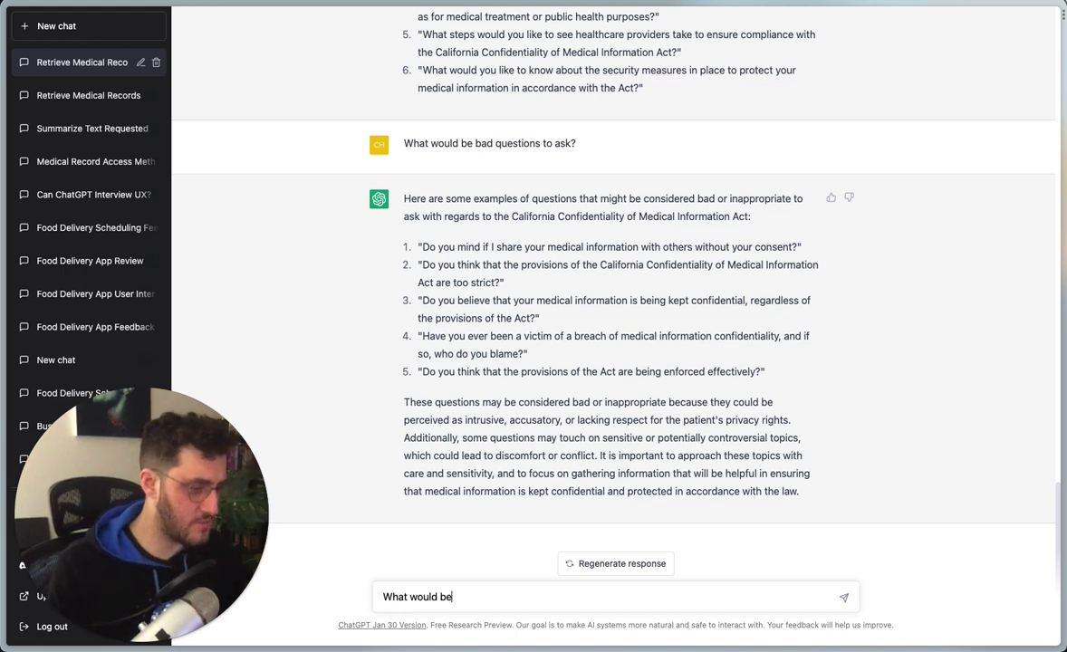
{"action": "type", "text": " bad que"}
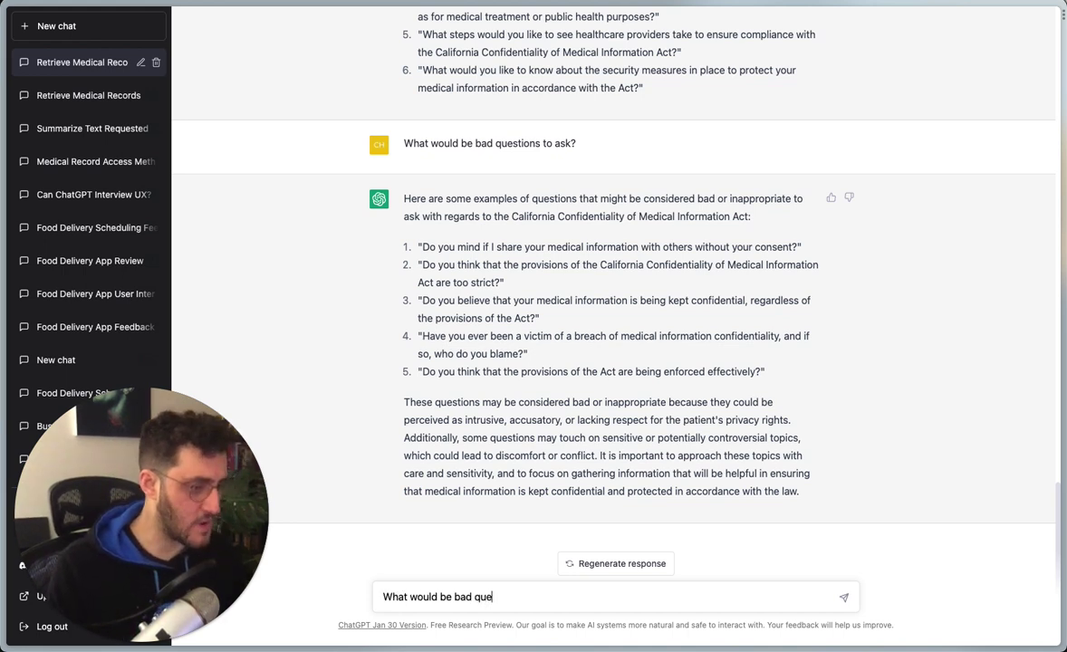
{"action": "type", "text": "stions to ask with regards t"}
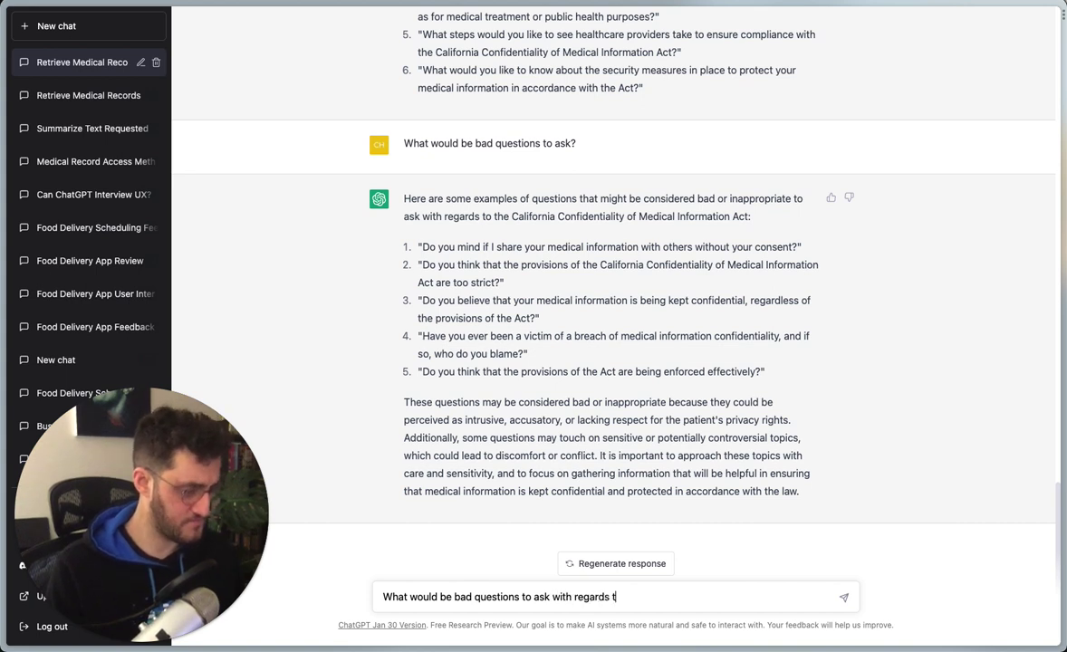
{"action": "type", "text": "o acquiring med"}
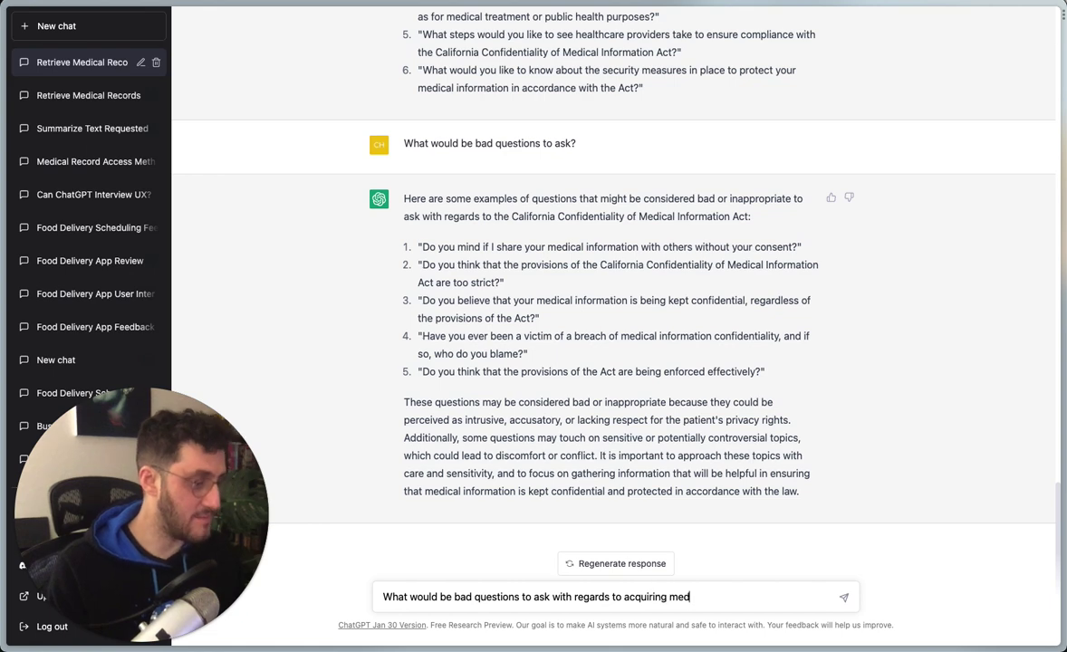
{"action": "type", "text": "ical records?"}
{"action": "key", "text": "Return"}
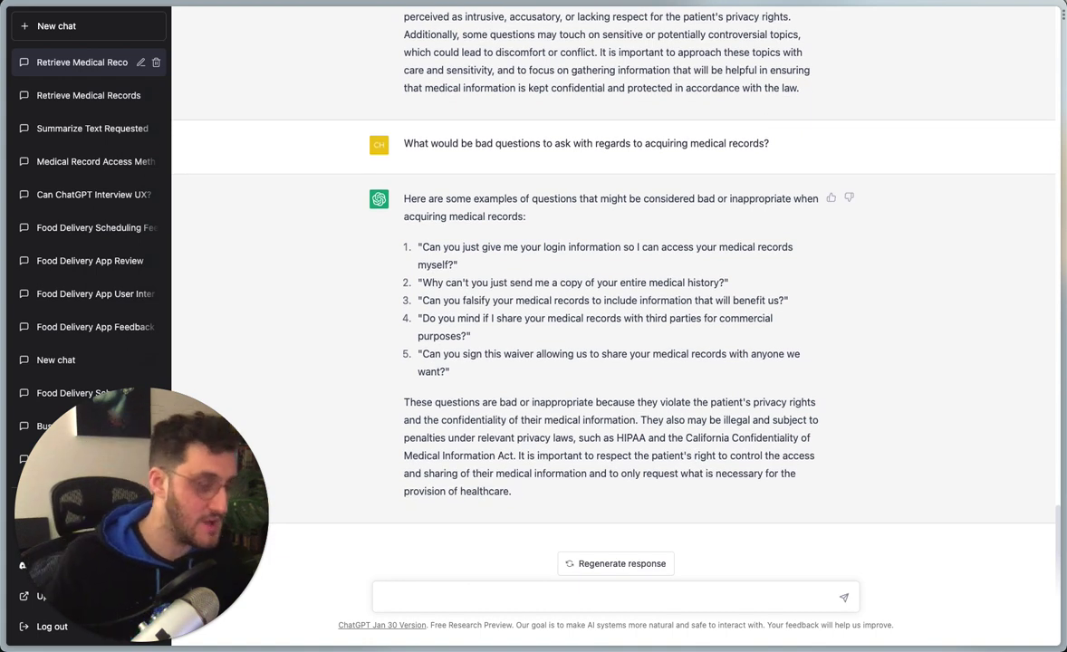
- Send the prompt "Can you give me a reason why each of these questions is bad"
{"action": "type", "text": "Can you give me a reason why"}
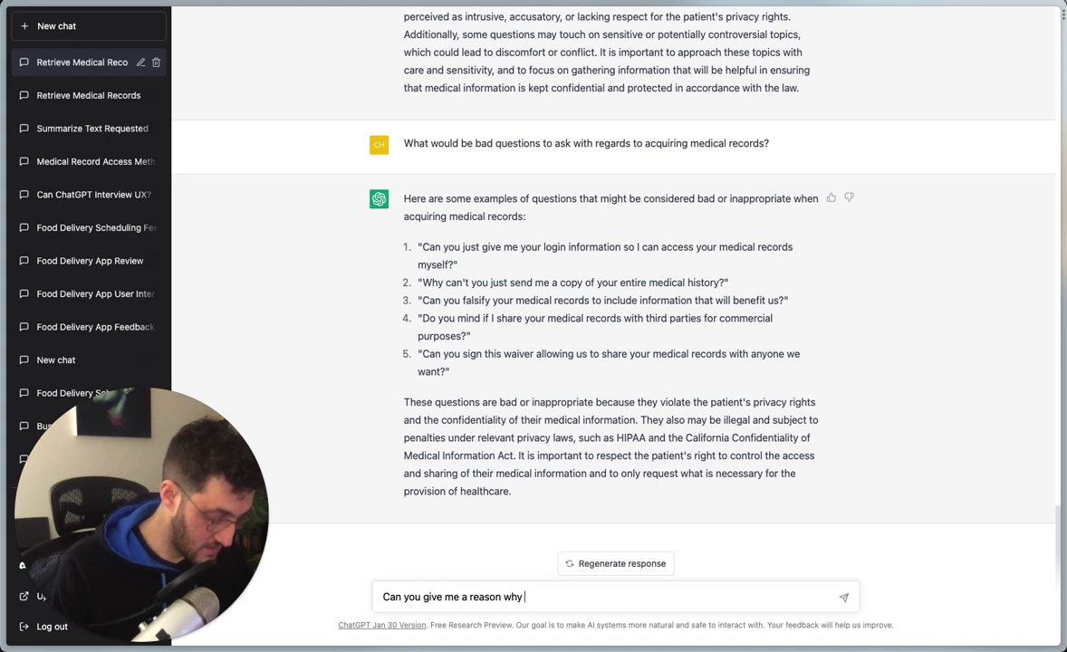
{"action": "type", "text": " each of t"}
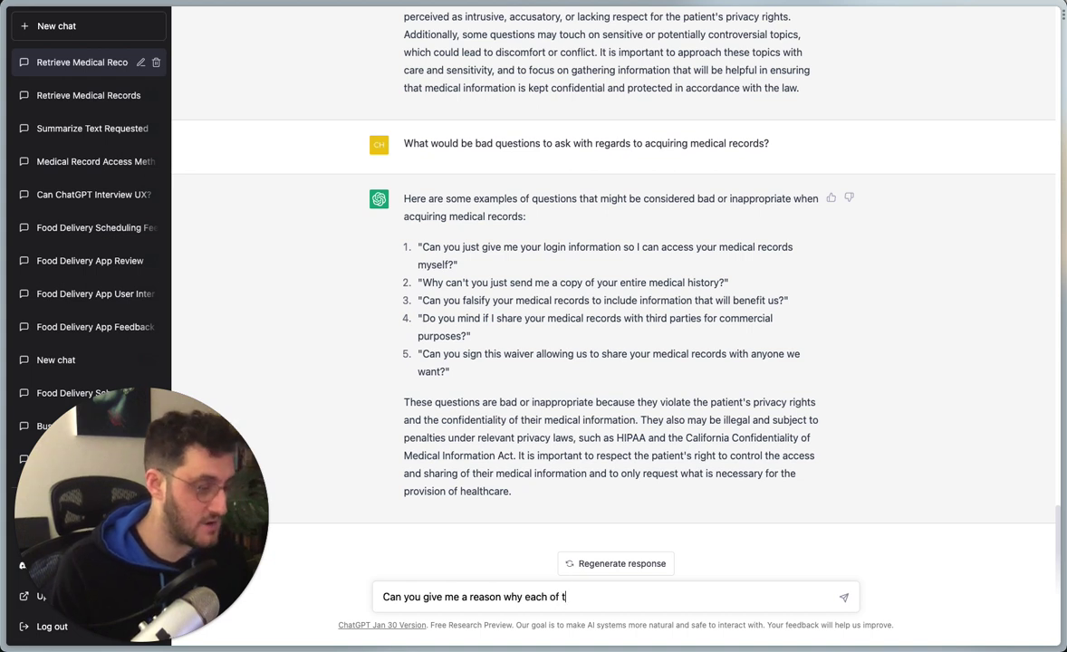
{"action": "type", "text": "hese questions is bad"}
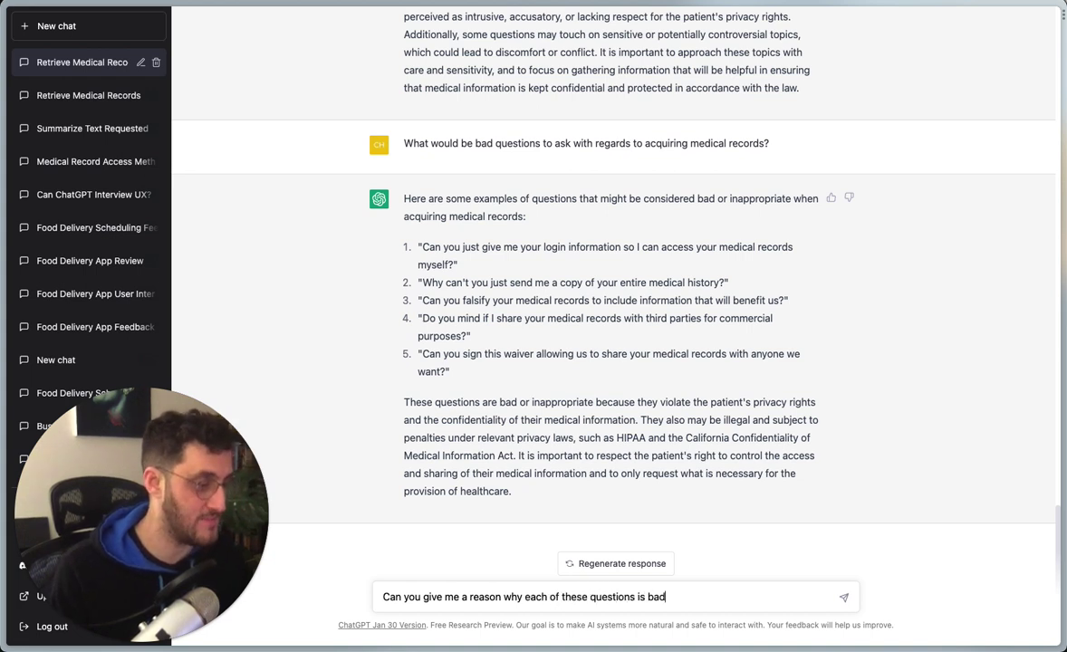
{"action": "key", "text": "Return"}
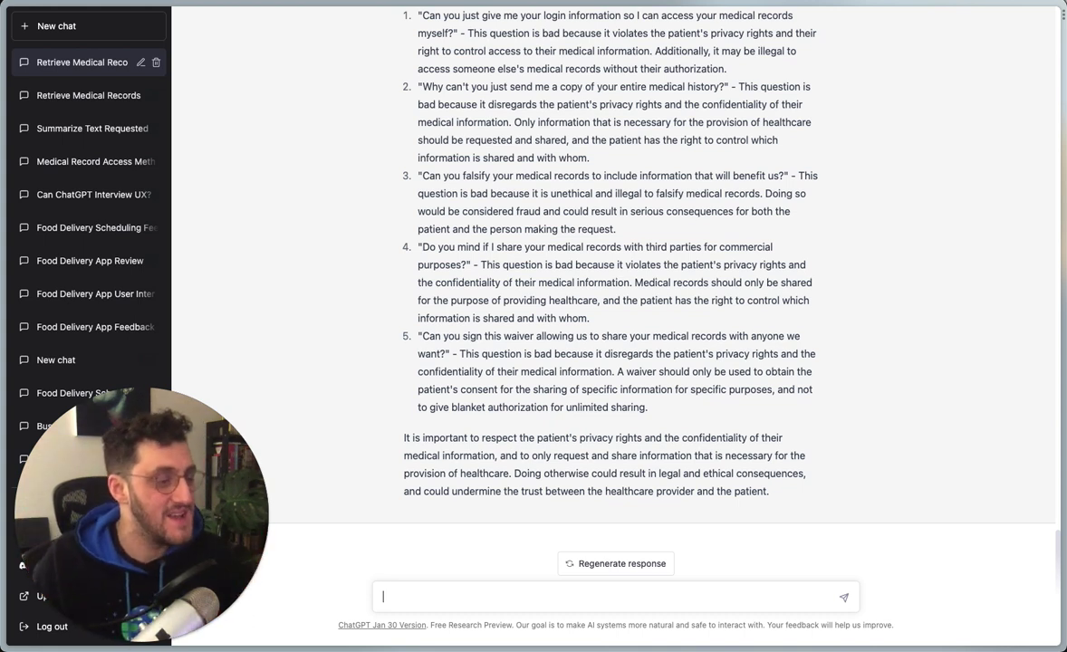
- Review the earlier question sets in the conversation, including those on the California Act and the bad questions, through to the final explanations
{"action": "scroll", "coordinate": [588, 407], "scroll_direction": "up", "scroll_amount": 20}
{"action": "left_click_drag", "start_coordinate": [398, 120], "coordinate": [753, 236]}
{"action": "scroll", "coordinate": [753, 237], "scroll_direction": "down", "scroll_amount": 5}
{"action": "scroll", "coordinate": [706, 243], "scroll_direction": "down", "scroll_amount": 5}
{"action": "left_click_drag", "start_coordinate": [412, 134], "coordinate": [543, 207]}
{"action": "scroll", "coordinate": [533, 269], "scroll_direction": "down", "scroll_amount": 5}
{"action": "left_click_drag", "start_coordinate": [532, 269], "coordinate": [390, 131]}
{"action": "scroll", "coordinate": [548, 335], "scroll_direction": "down", "scroll_amount": 1}
{"action": "scroll", "coordinate": [544, 326], "scroll_direction": "down", "scroll_amount": 10}
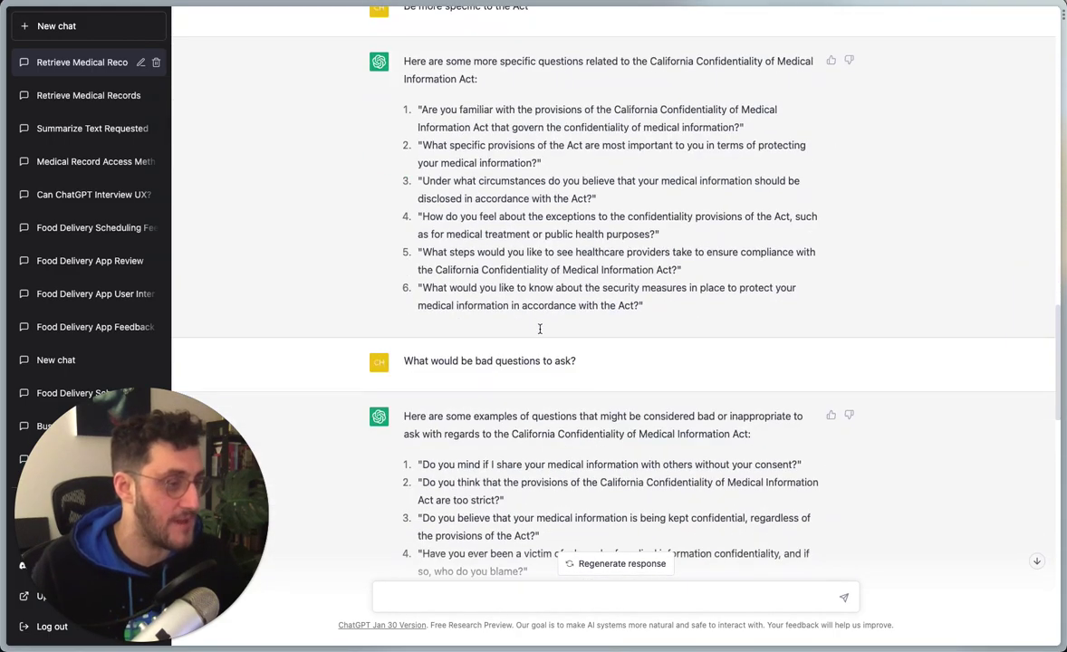
{"action": "scroll", "coordinate": [539, 326], "scroll_direction": "up", "scroll_amount": 6}
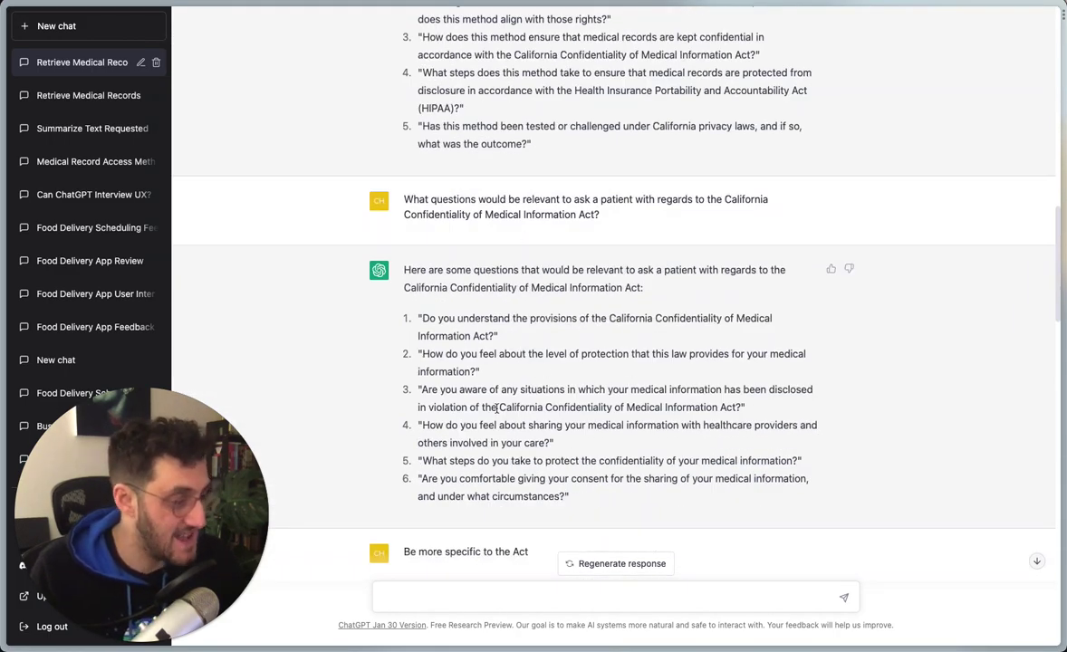
{"action": "left_click_drag", "start_coordinate": [496, 408], "coordinate": [738, 407]}
{"action": "scroll", "coordinate": [738, 412], "scroll_direction": "down", "scroll_amount": 10}
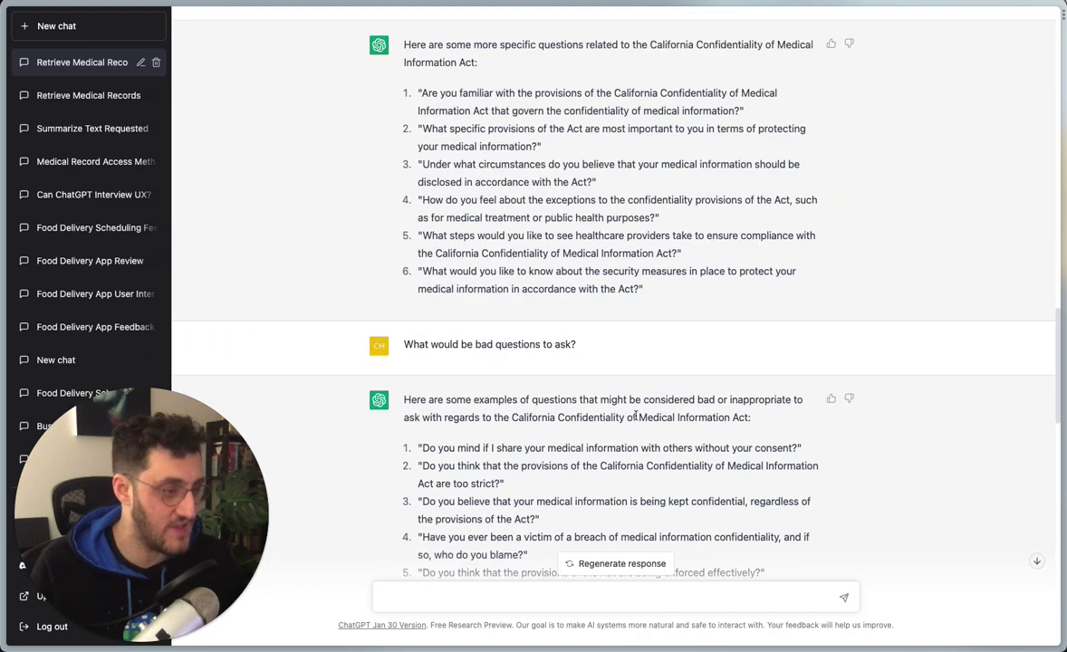
{"action": "scroll", "coordinate": [630, 412], "scroll_direction": "down", "scroll_amount": 5}
{"action": "left_click_drag", "start_coordinate": [458, 123], "coordinate": [560, 259]}
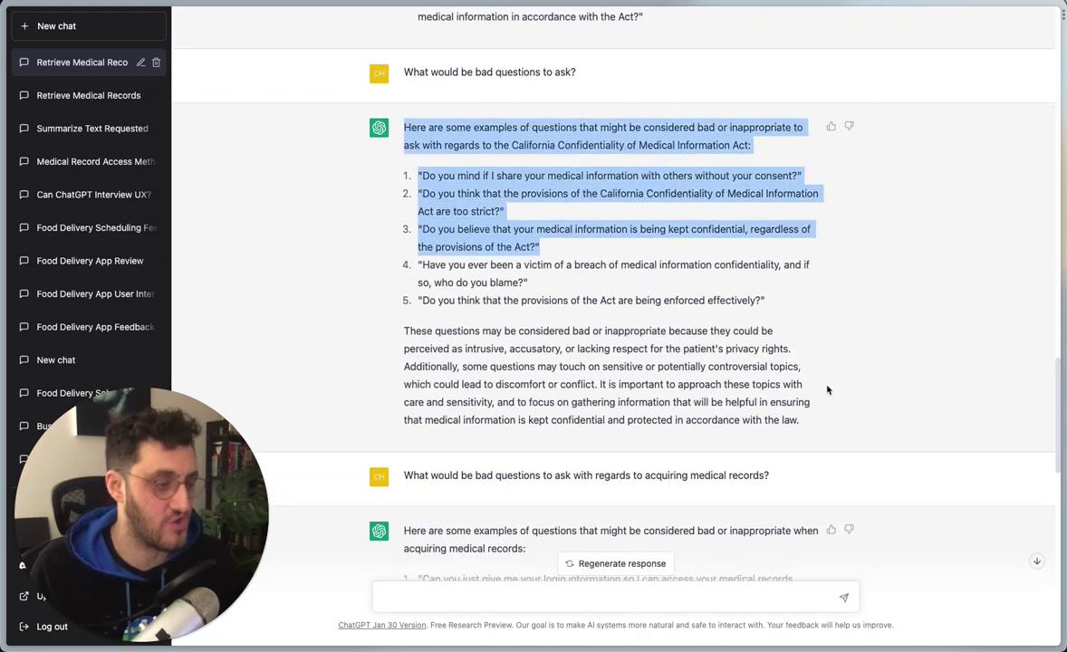
{"action": "scroll", "coordinate": [745, 380], "scroll_direction": "down", "scroll_amount": 10}
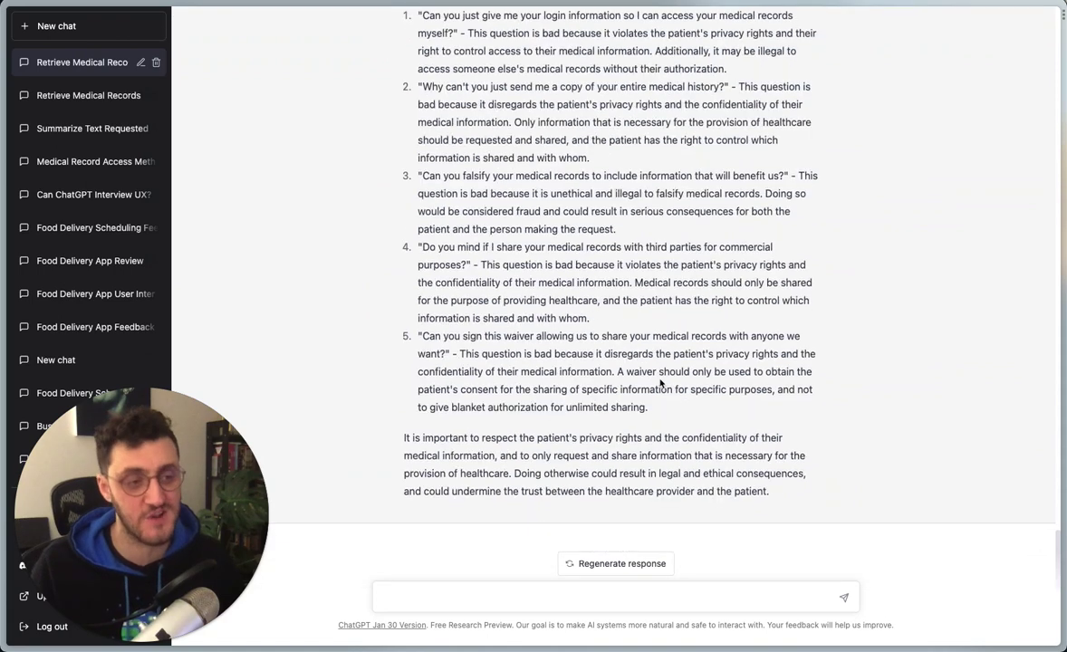